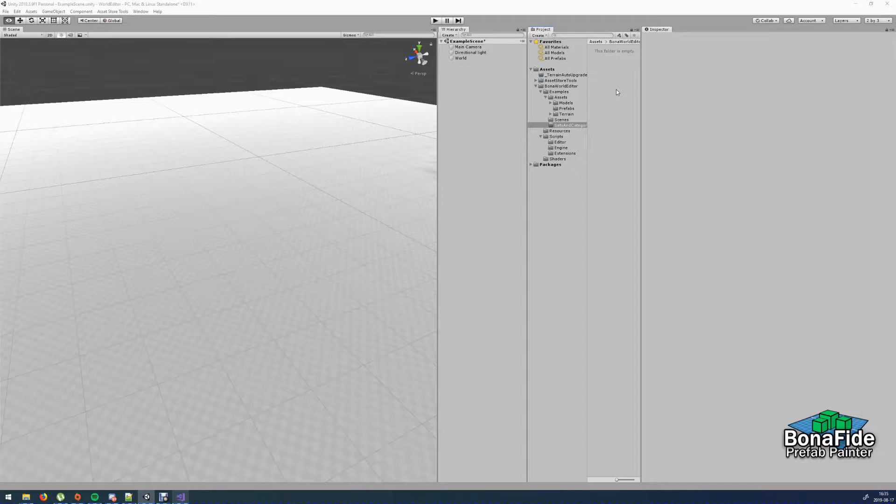
- Create a Bonafide Prefab Painter category asset named ExampleCategory in the SetsAndCategories folder
right_click(600, 58)
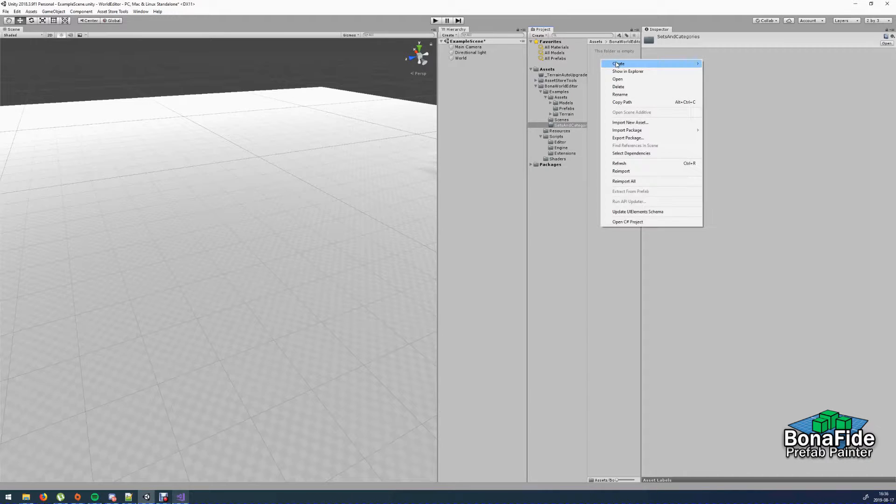
mouse_move(669, 64)
mouse_move(741, 66)
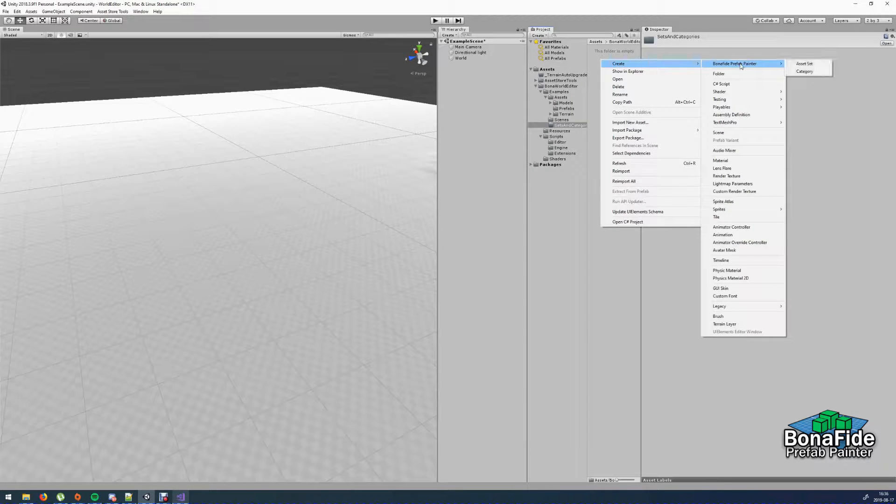
click(810, 72)
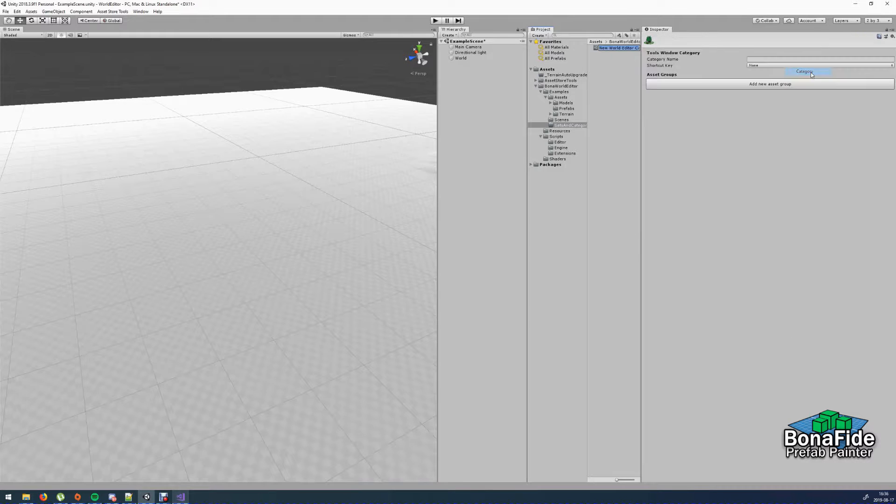
text(ExampleCategory)
key(Return)
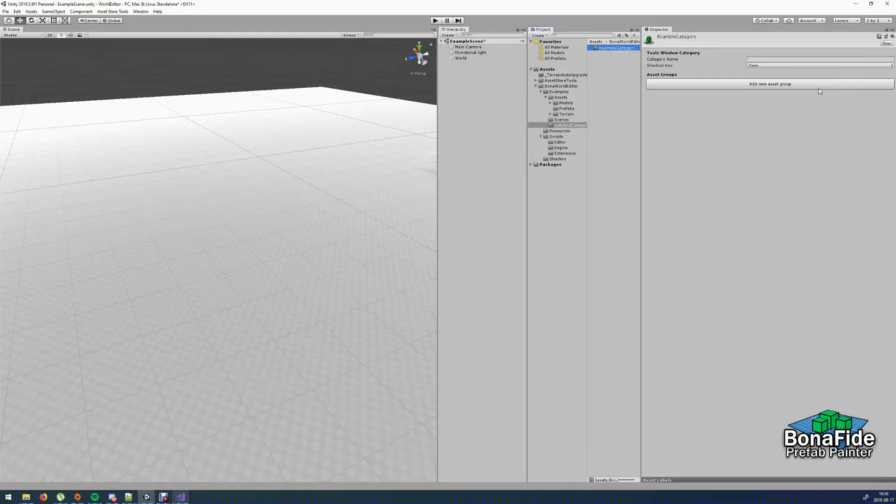
- Set the category's name to Example and its shortcut key to E
click(802, 59)
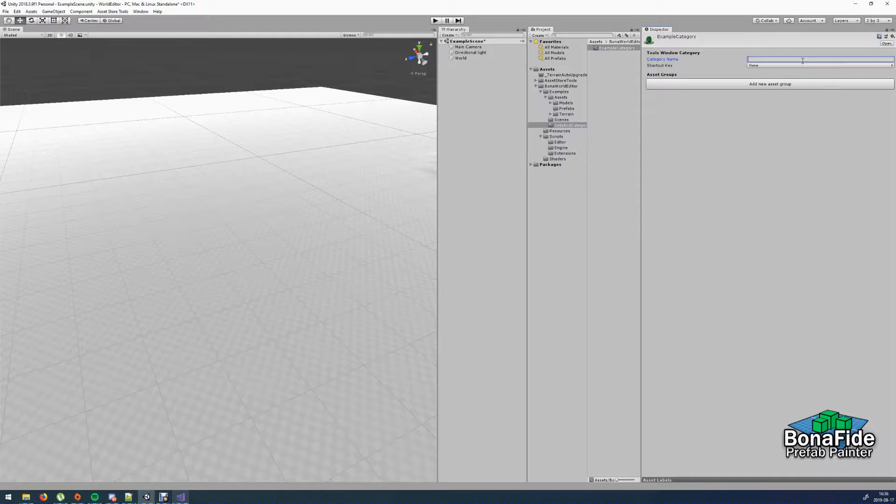
text(Example)
click(794, 66)
key(e)
key(e)
key(e)
key(e)
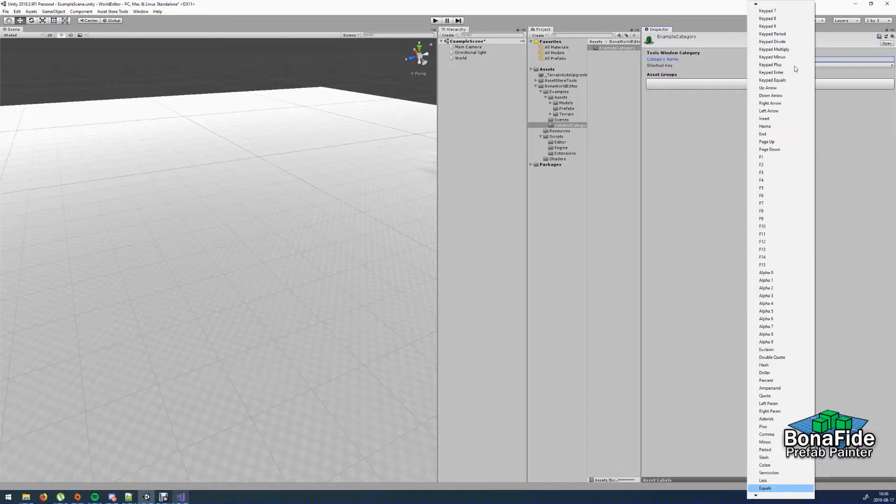
key(Return)
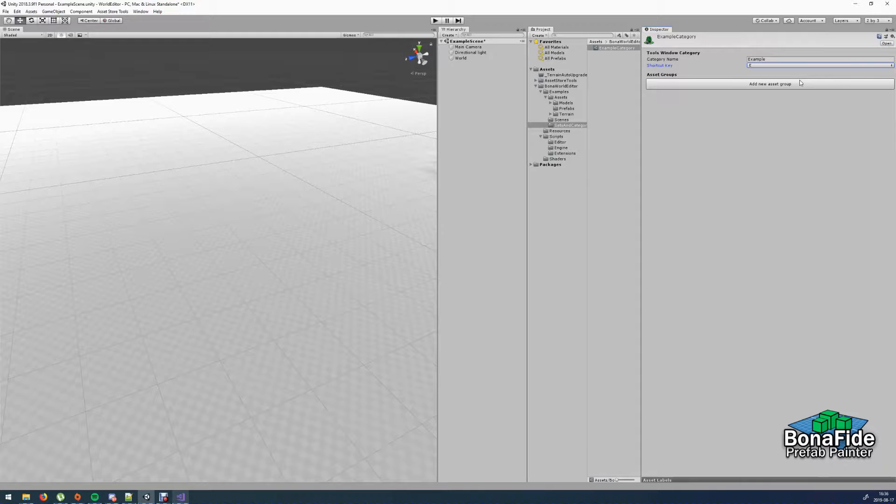
- Add a new asset group named Props to the category
click(776, 84)
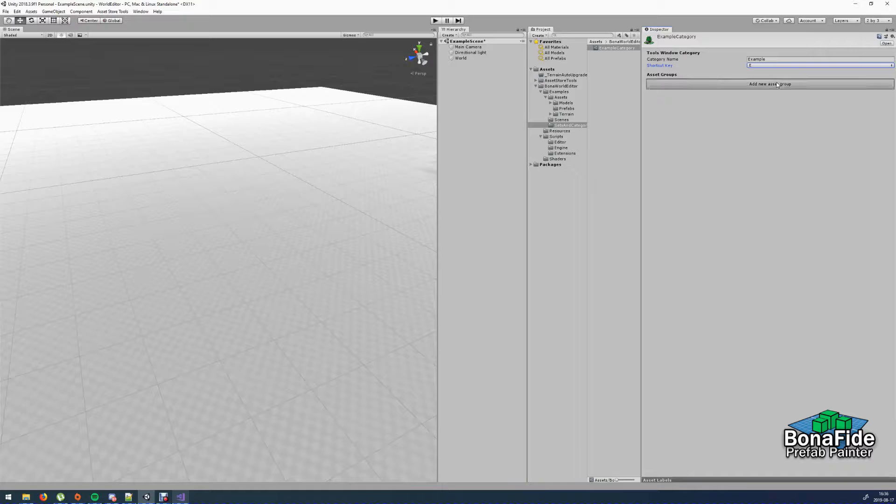
click(728, 84)
text(Props)
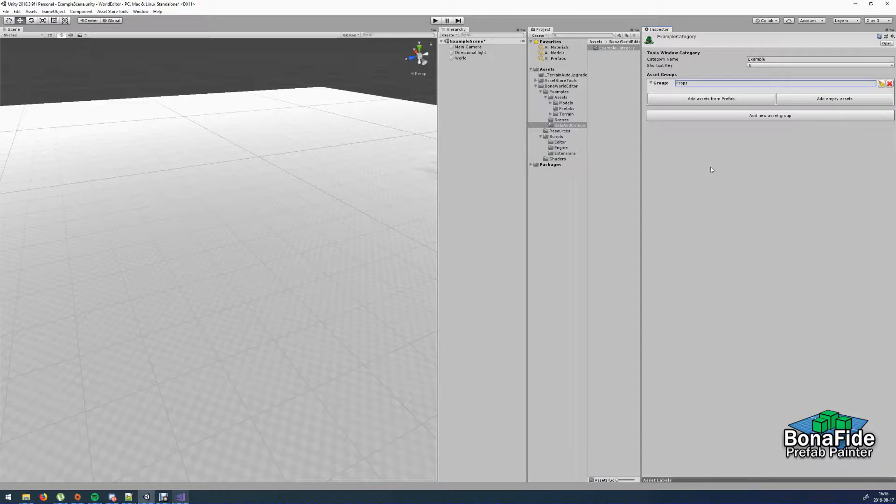
- Add the Barrel and Bench prefabs as items in the Props group
click(714, 99)
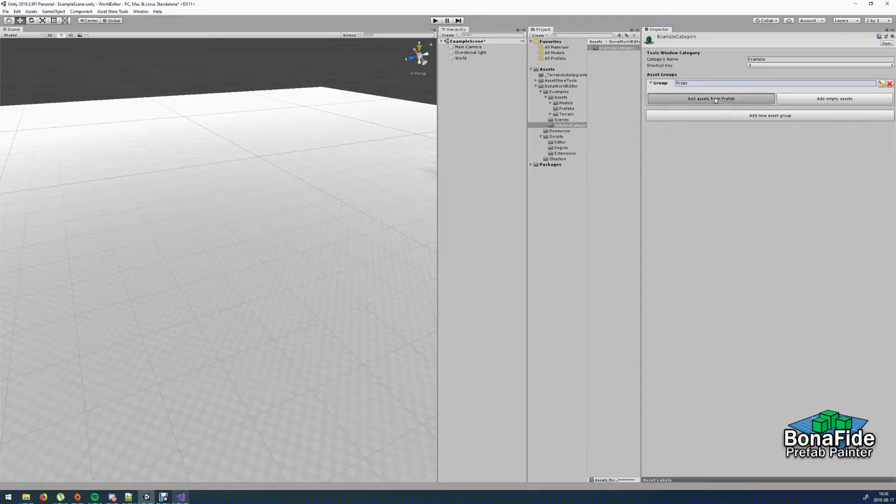
double_click(456, 222)
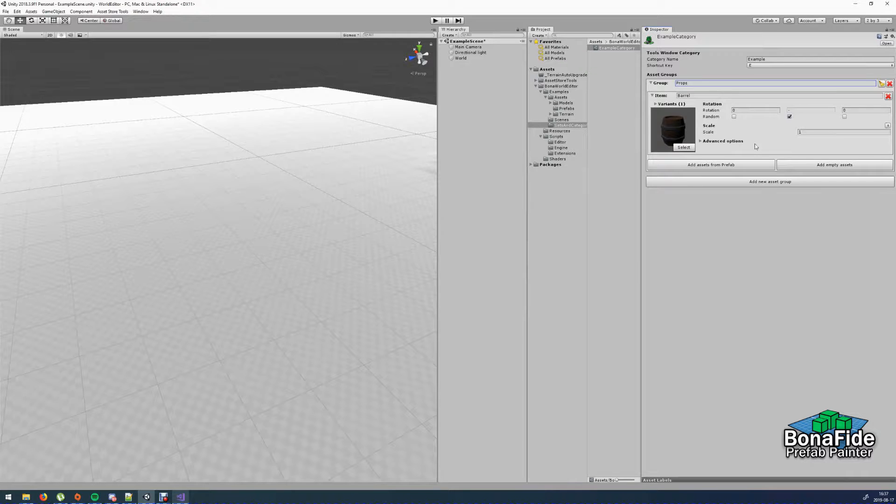
click(724, 166)
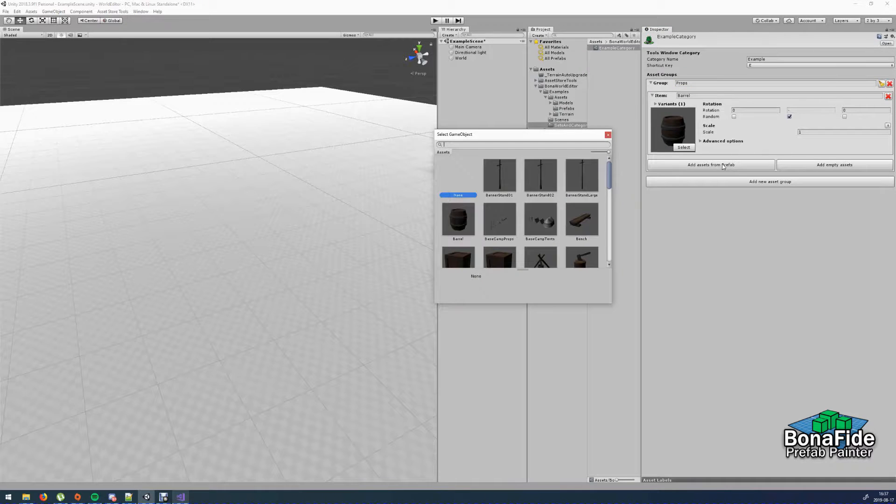
double_click(576, 222)
- Add the BoxLarge and BoxSmall prefabs as items in the Props group
click(730, 230)
scroll(522, 210, down, 2)
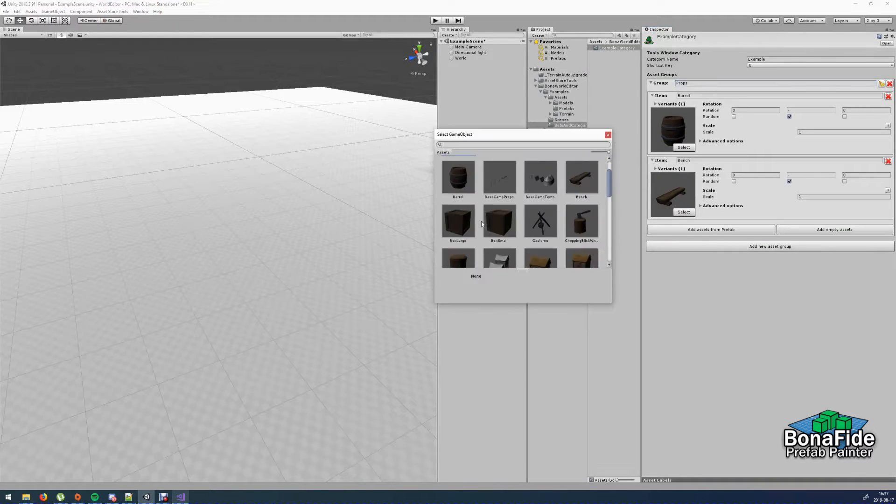
double_click(499, 217)
click(732, 294)
scroll(523, 210, down, 2)
double_click(499, 241)
- Add the Cauldron prefab and the chopping block with axe prefab to the Props group
click(711, 359)
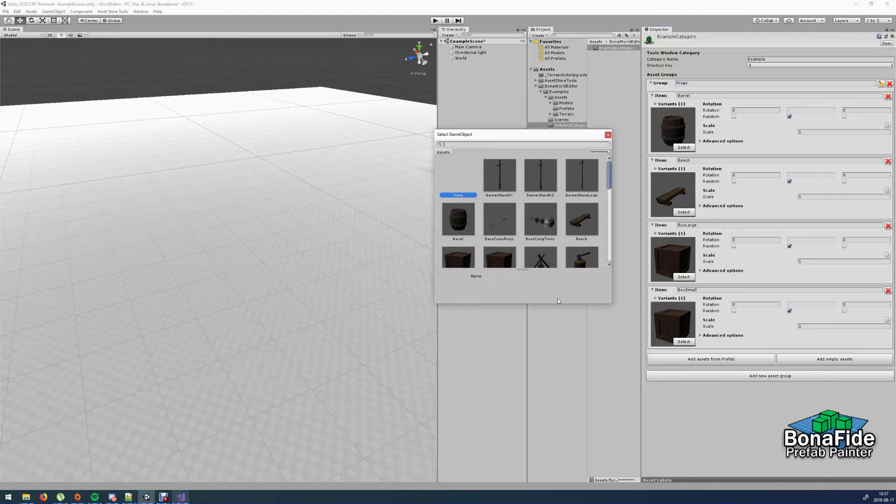
scroll(522, 209, down, 2)
click(549, 264)
double_click(548, 264)
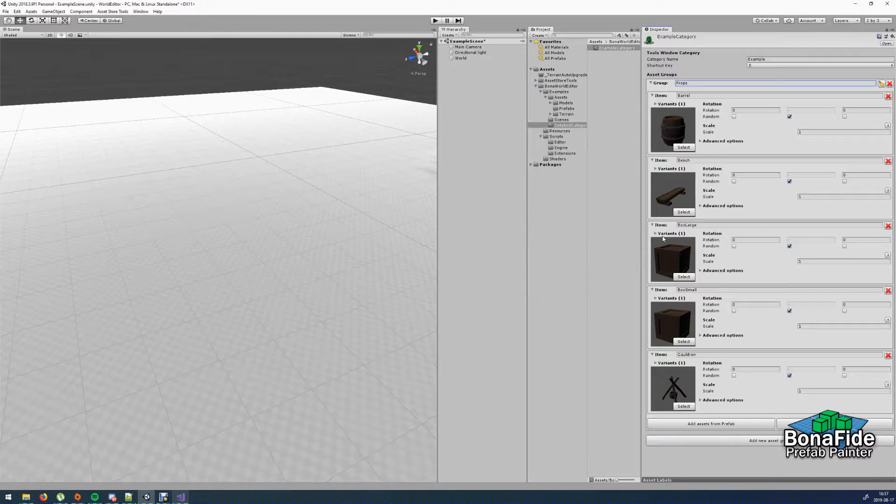
click(711, 423)
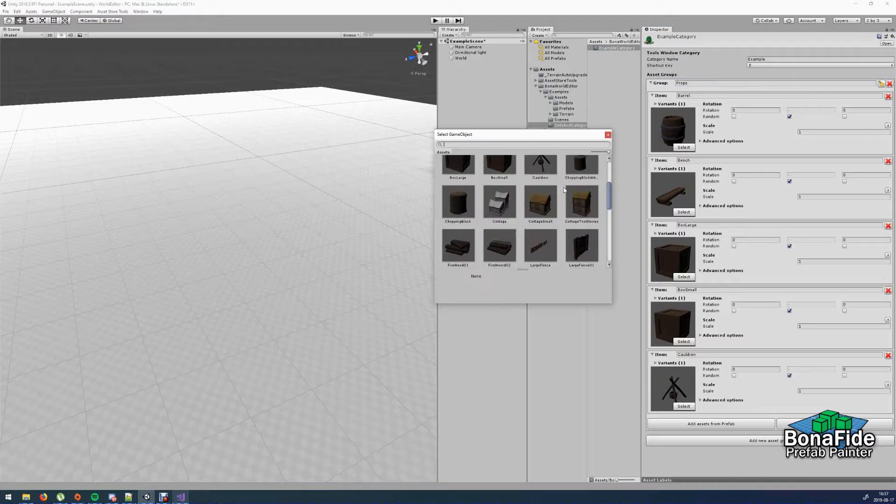
scroll(563, 190, up, 1)
double_click(564, 189)
- Add the ChoppingBlock prefab as a variant of the chopping block with axe item and collapse the group
scroll(740, 322, down, 1)
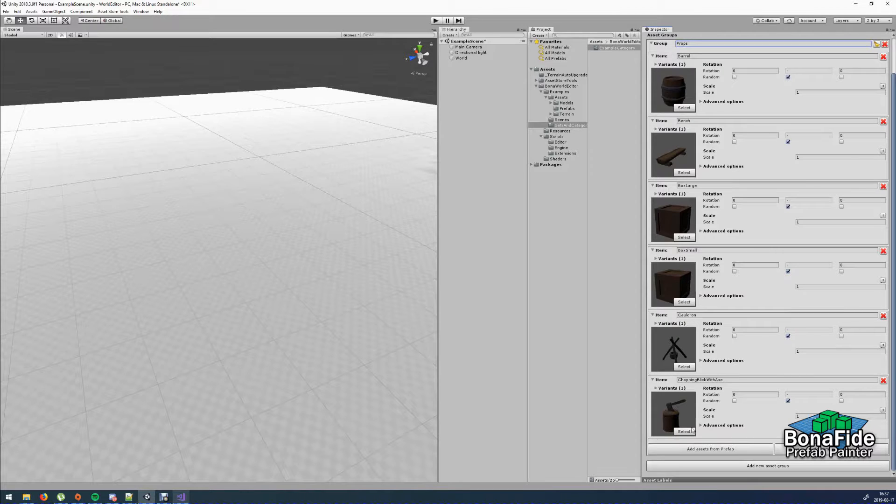
click(656, 389)
scroll(667, 382, down, 3)
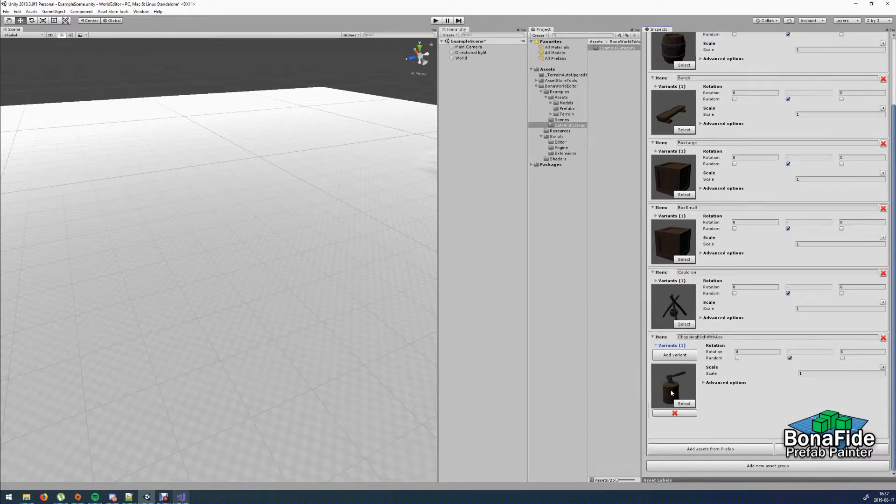
click(673, 356)
scroll(513, 184, down, 3)
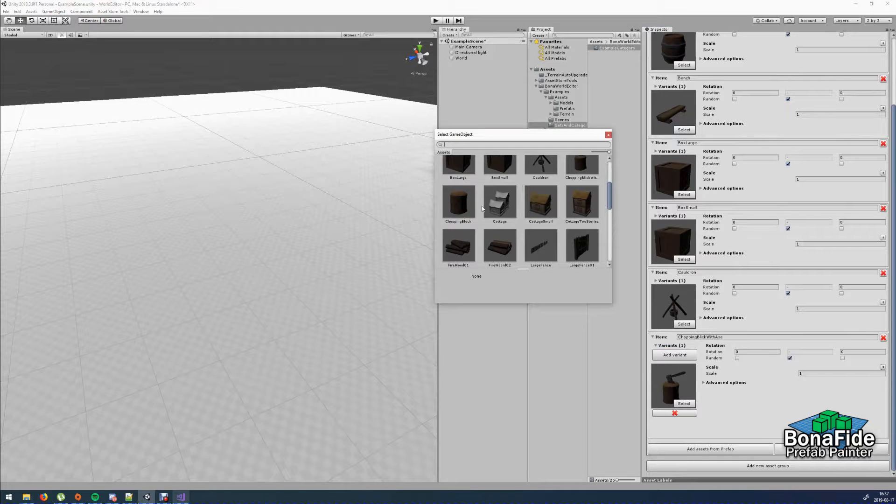
double_click(464, 211)
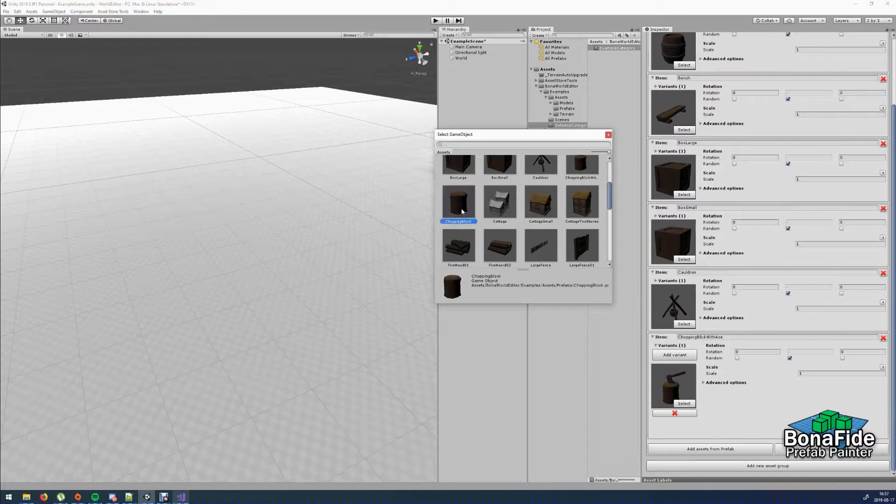
scroll(723, 317, down, 3)
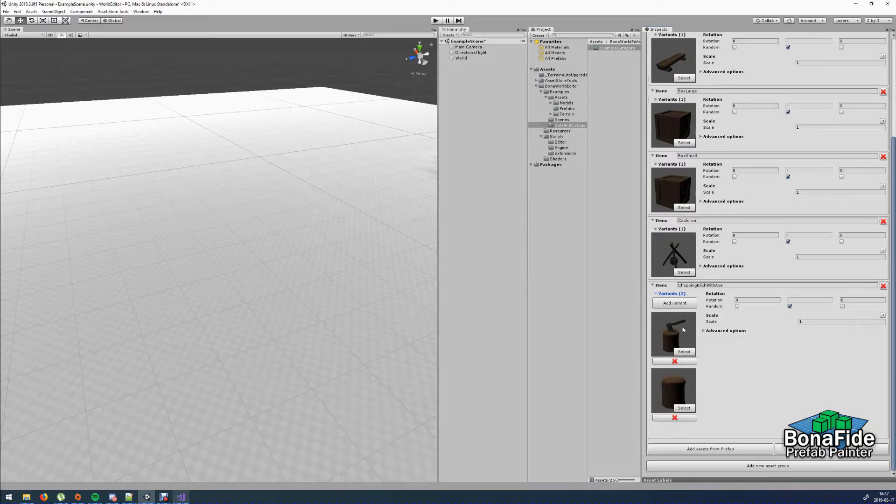
click(656, 293)
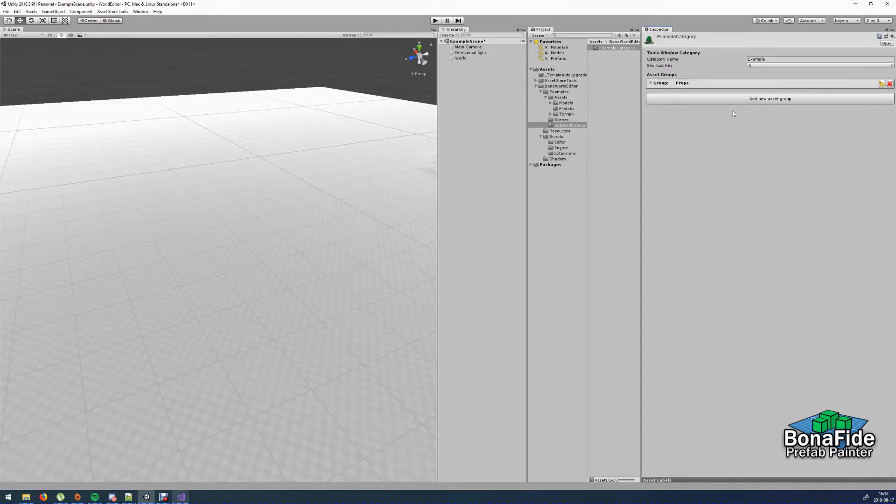
- Add a second asset group named Trees to the category
click(747, 100)
click(739, 97)
text(Tr)
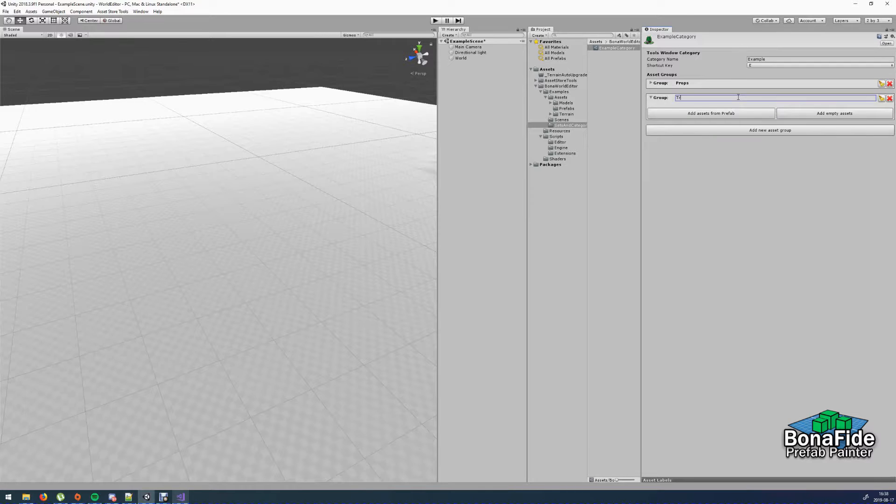
text(ees)
- Search the prefabs for "tree" and add PineTreeSmall01 as an item in the Trees group
click(719, 112)
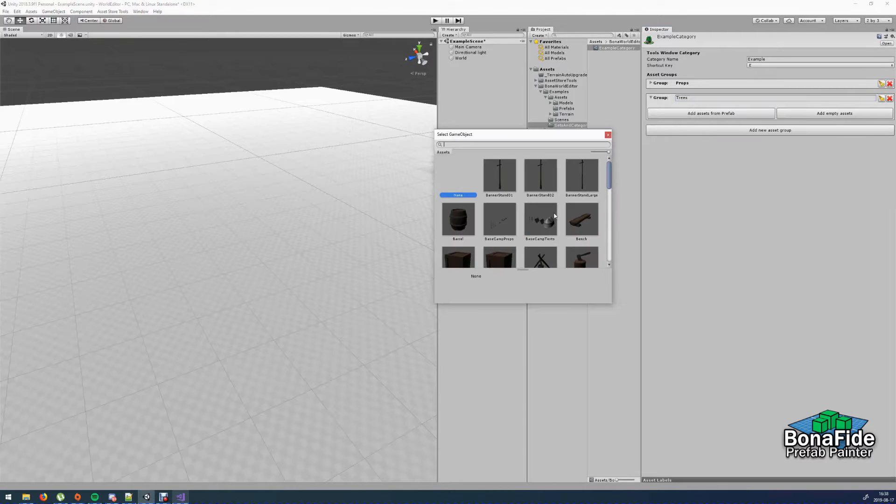
text(te)
key(BackSpace)
text(ree)
double_click(502, 219)
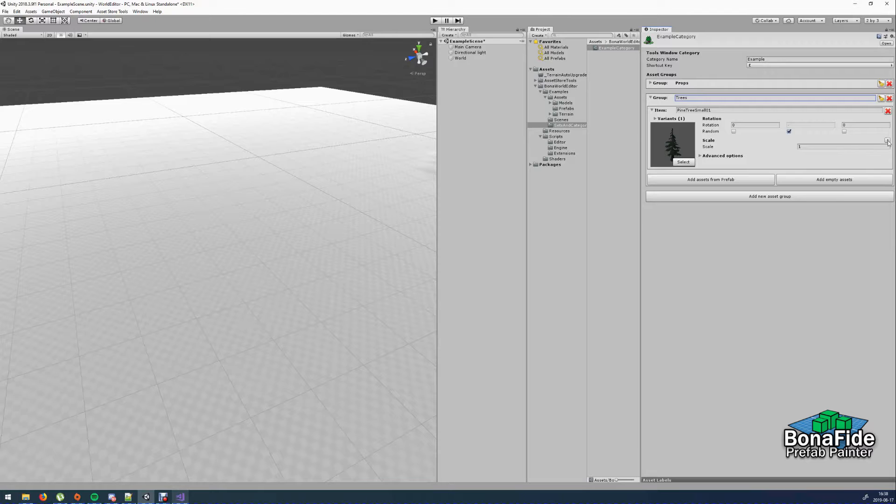
- Set the PineTreeSmall01 scale mode to Random Single Axis with a minimum of 0.8 and a maximum of 1.2
click(886, 141)
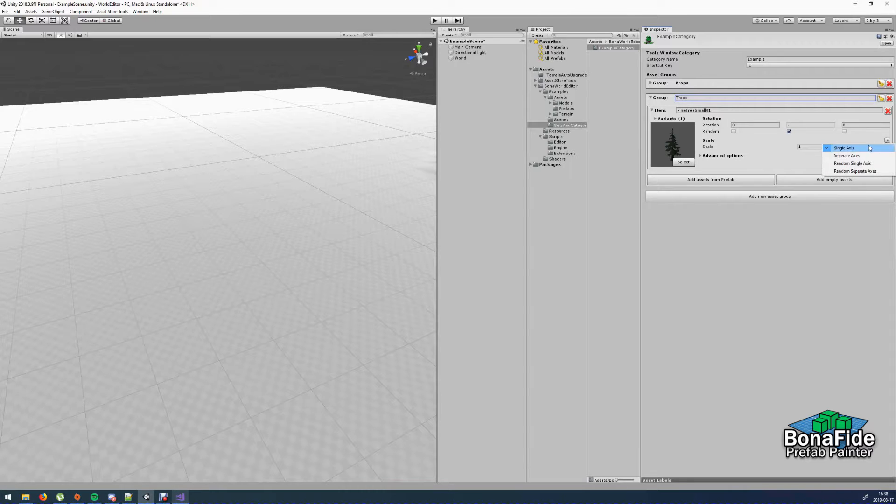
click(863, 166)
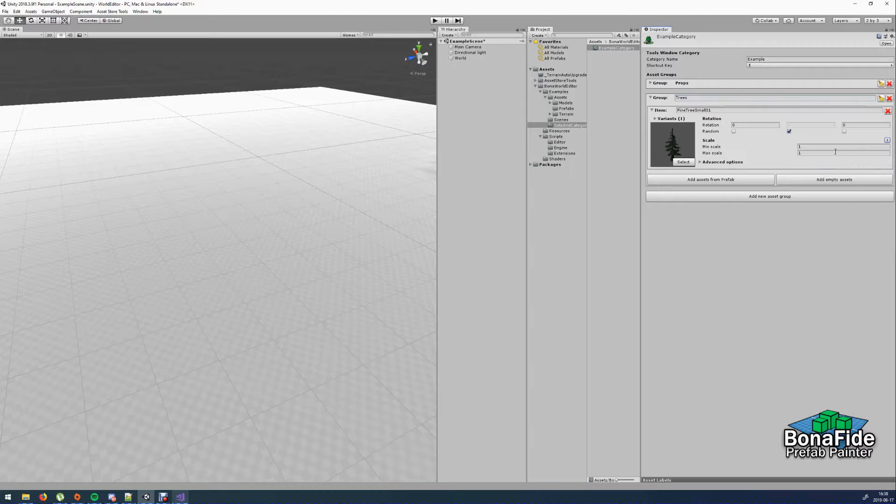
click(796, 146)
text(0.8)
key(Tab)
- Try the Random Seperate Axes scale mode on the PineTreeSmall01 item
click(887, 141)
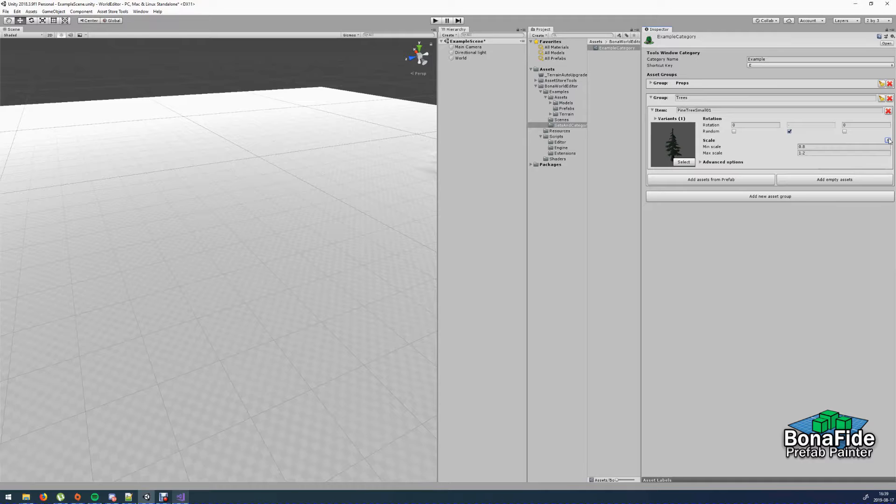
click(888, 140)
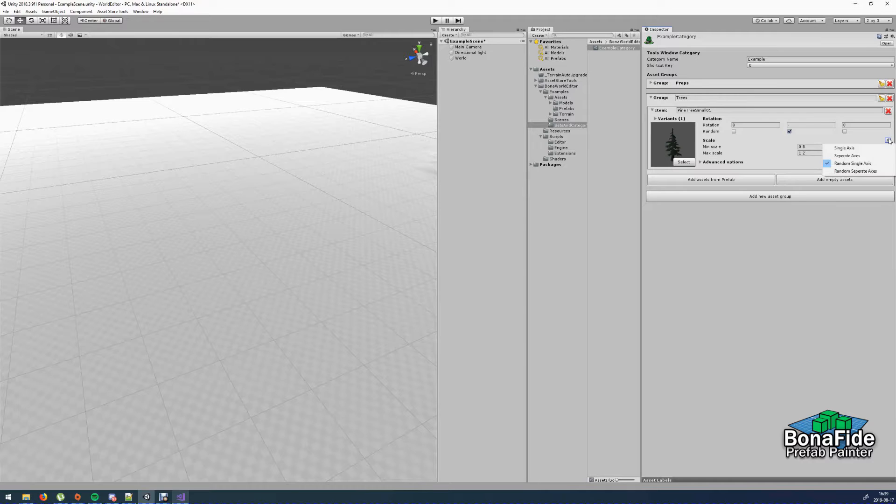
click(866, 172)
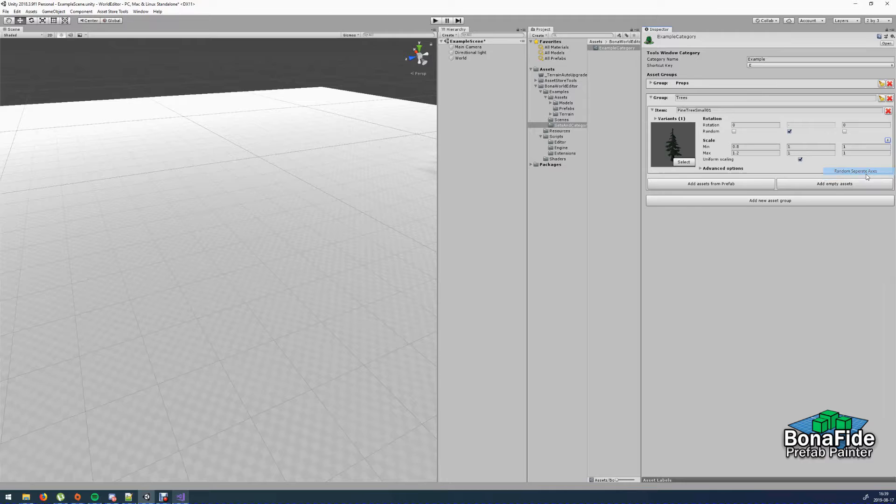
- Search the prefabs for "Tree" and add PineTree01 as an item in the Trees group
click(744, 180)
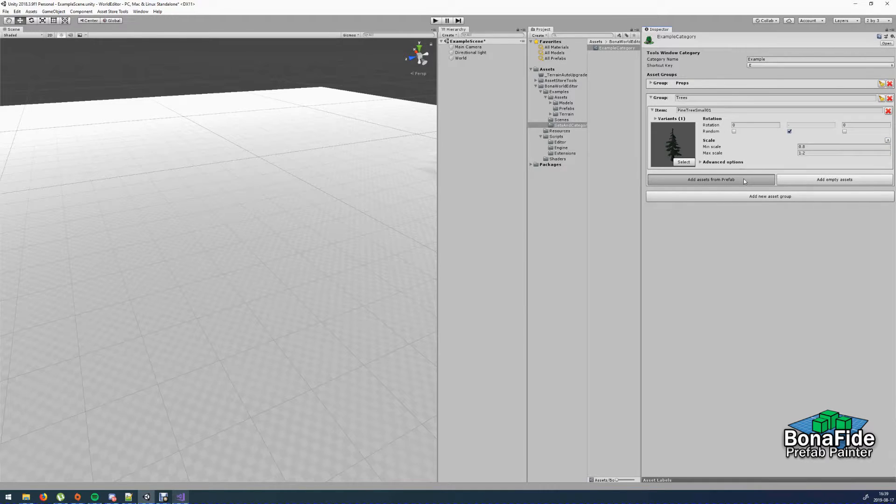
text(Tree)
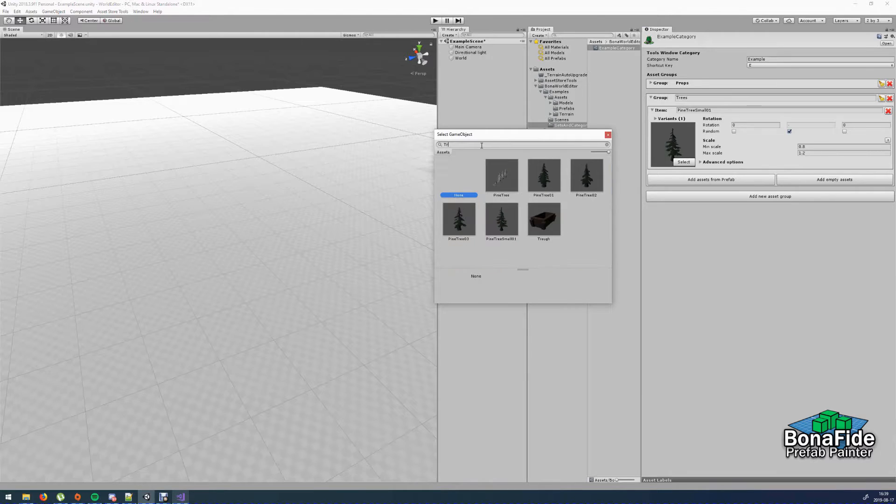
double_click(543, 178)
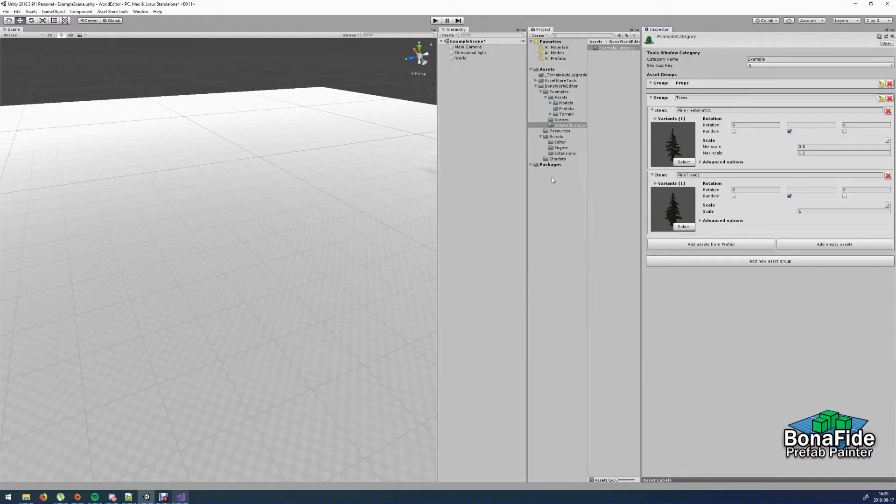
- Add two more pine tree prefabs as variants of the PineTree01 item in the Trees group
click(656, 183)
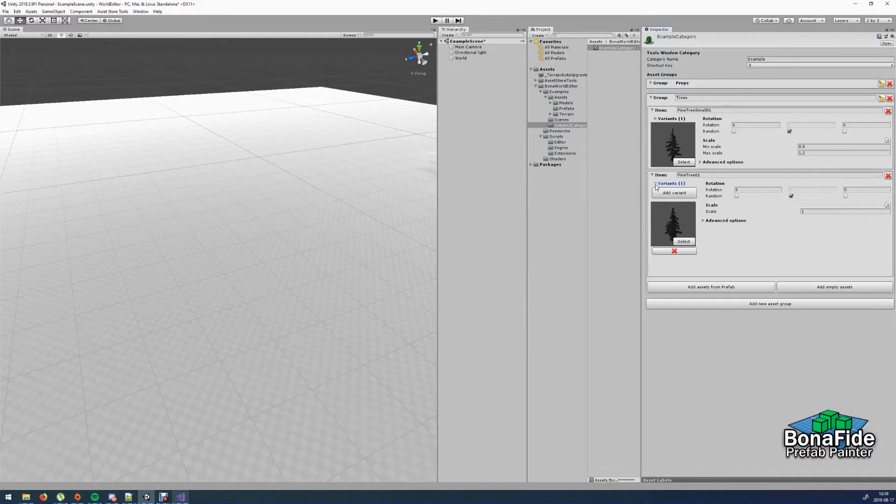
click(673, 194)
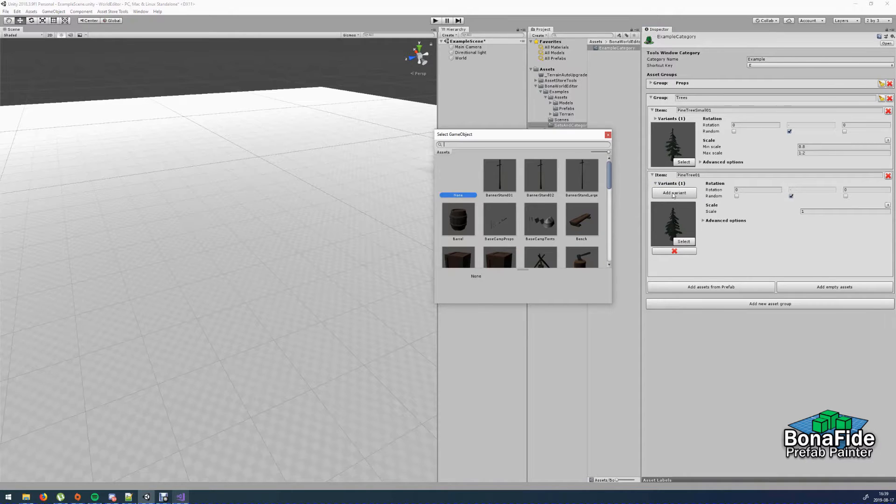
text(tree)
double_click(588, 182)
click(680, 198)
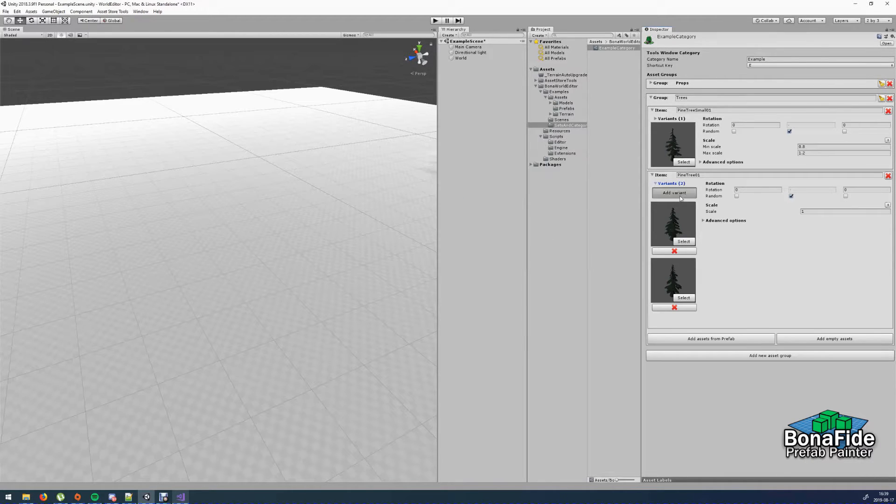
double_click(455, 227)
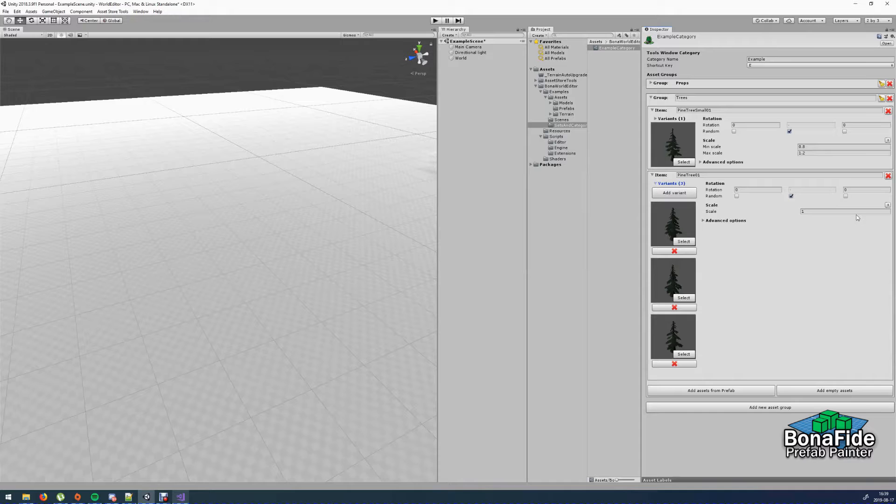
- Give the PineTree01 item a random scale with a minimum of 0.8 and a maximum of 1.2
click(888, 205)
click(844, 229)
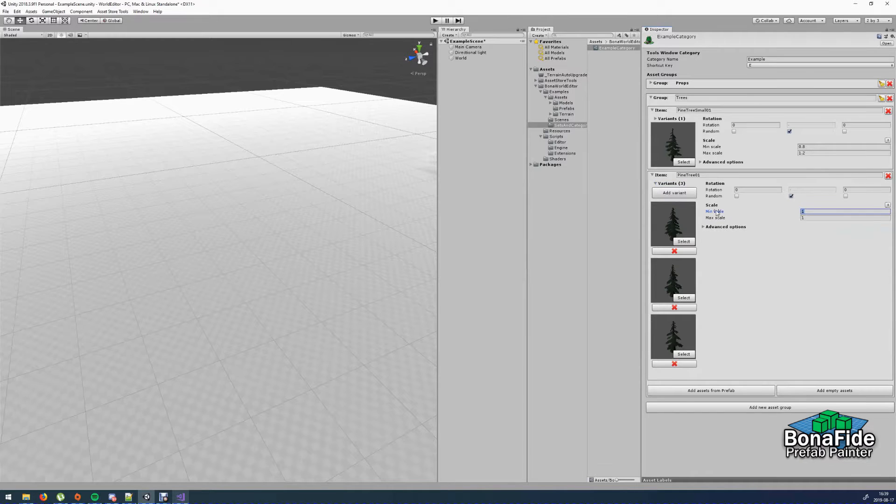
text(0.8)
key(Tab)
text(1.2)
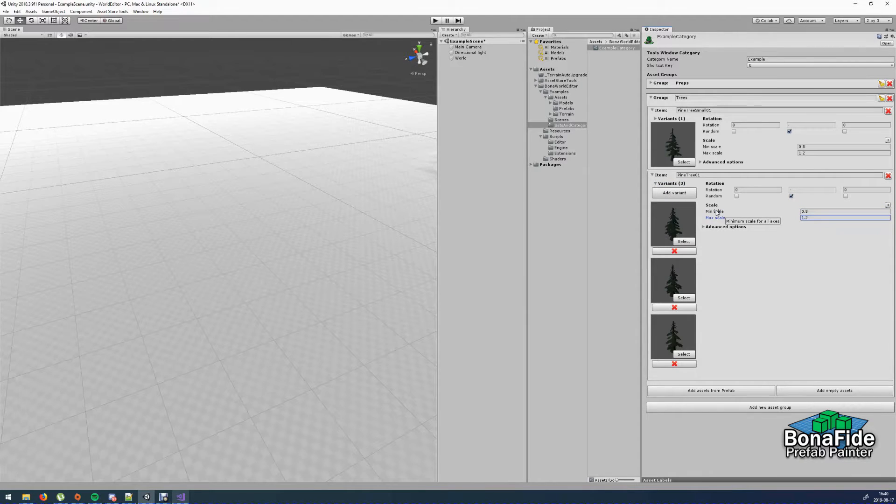
click(655, 183)
- Add PineBush01 as an item in the Trees group and give it PineBush02 as a second variant
click(731, 244)
text(bush)
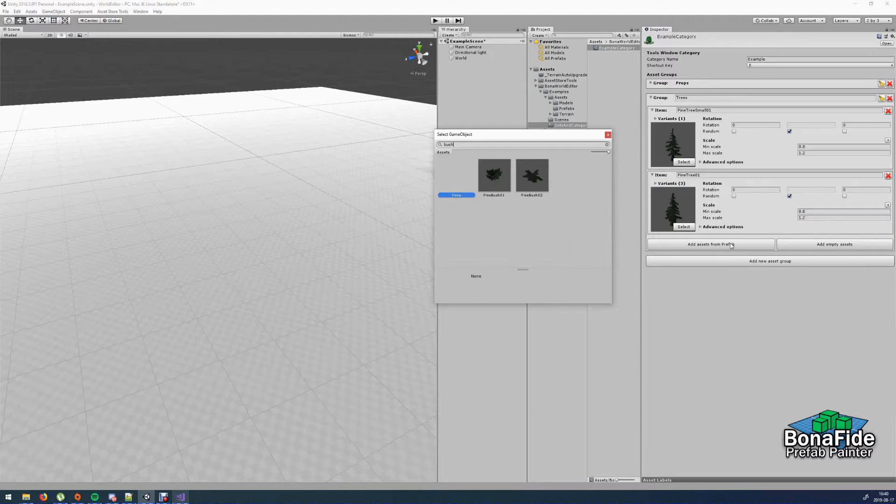
double_click(494, 175)
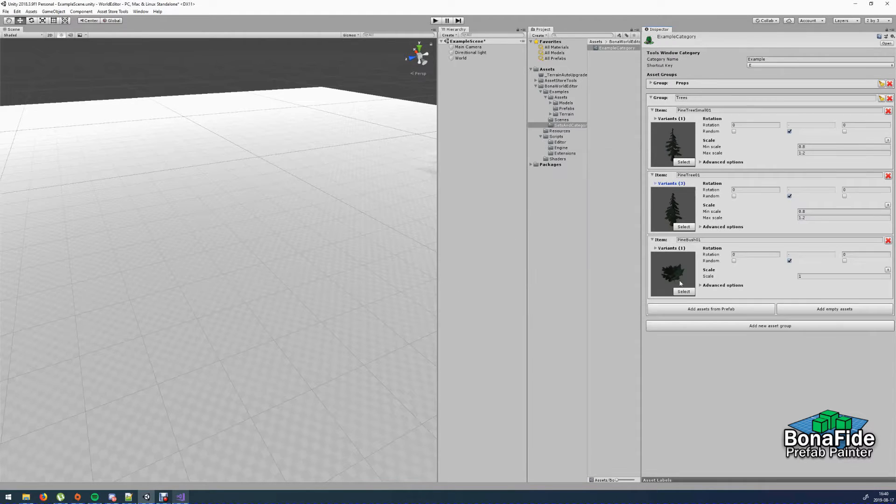
click(655, 247)
click(674, 257)
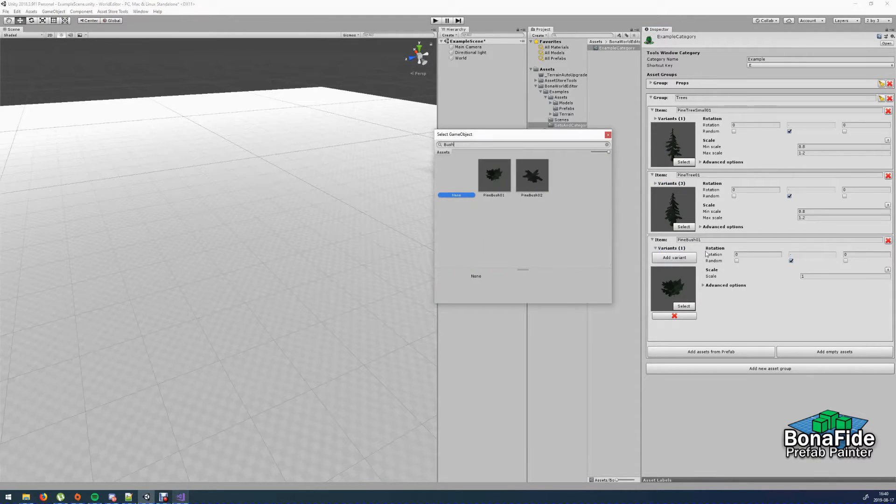
double_click(532, 175)
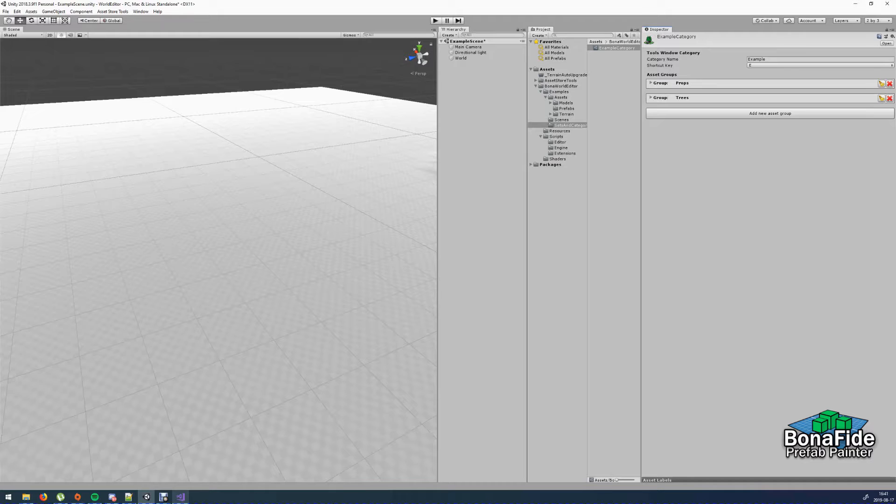
- Add a new asset group named Flags and add the BannerStand01 prefab to it as an item
click(749, 111)
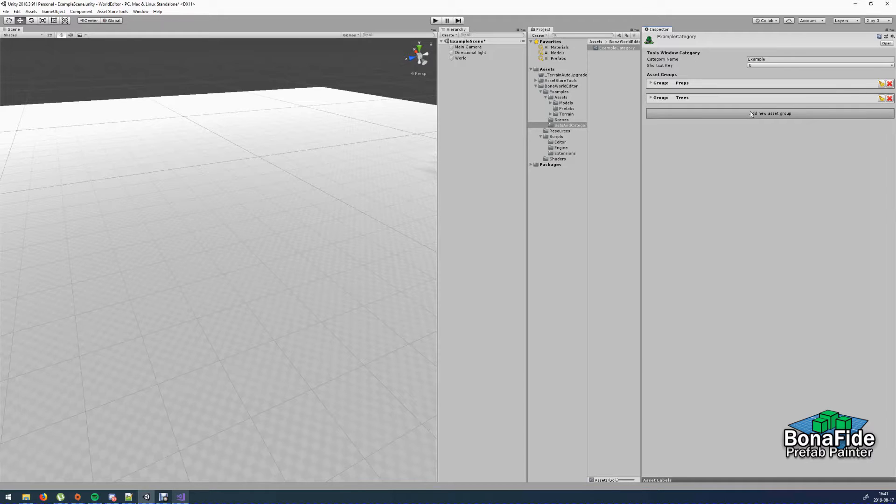
text(Flags)
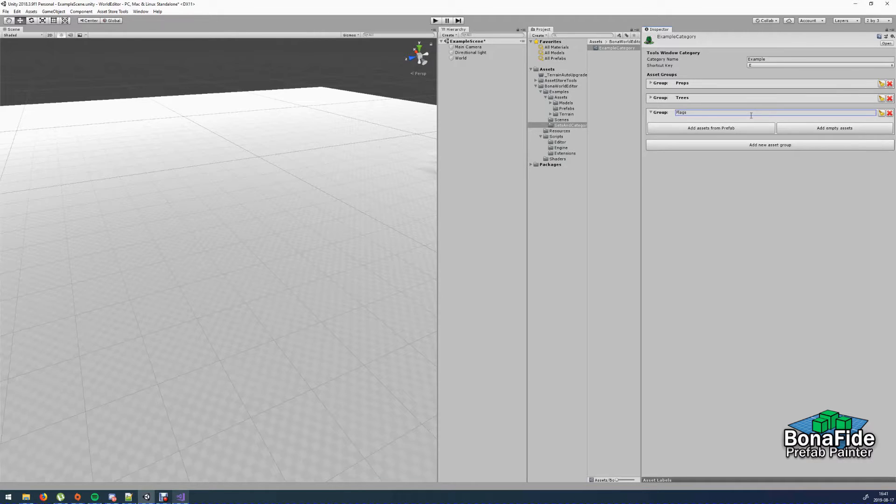
click(735, 125)
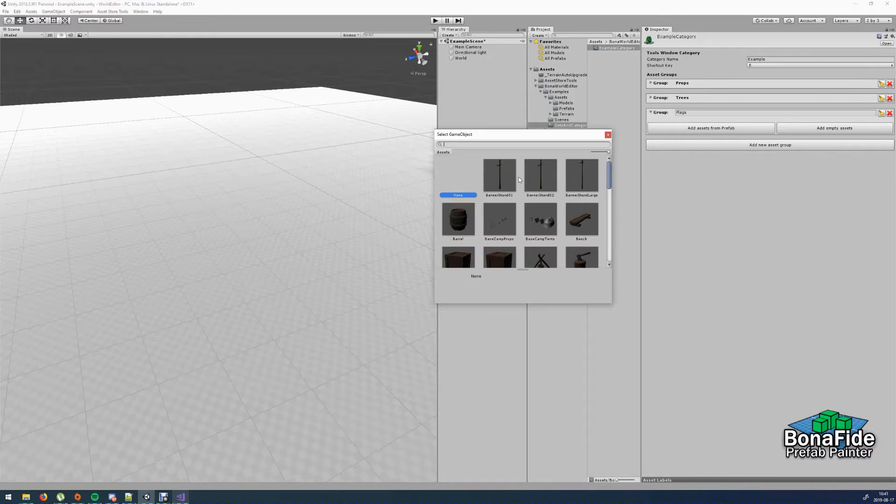
double_click(499, 175)
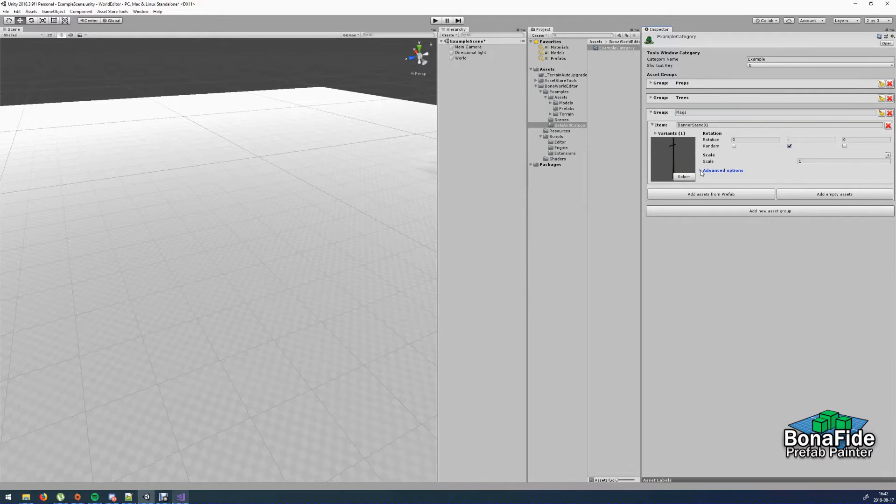
- Examine the advanced options of the BannerStand01 item, including the available item naming choices
click(700, 171)
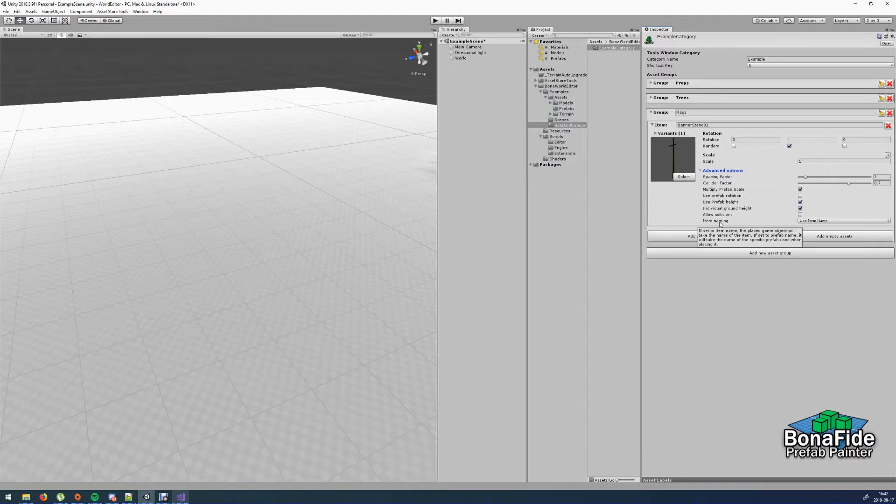
mouse_move(725, 182)
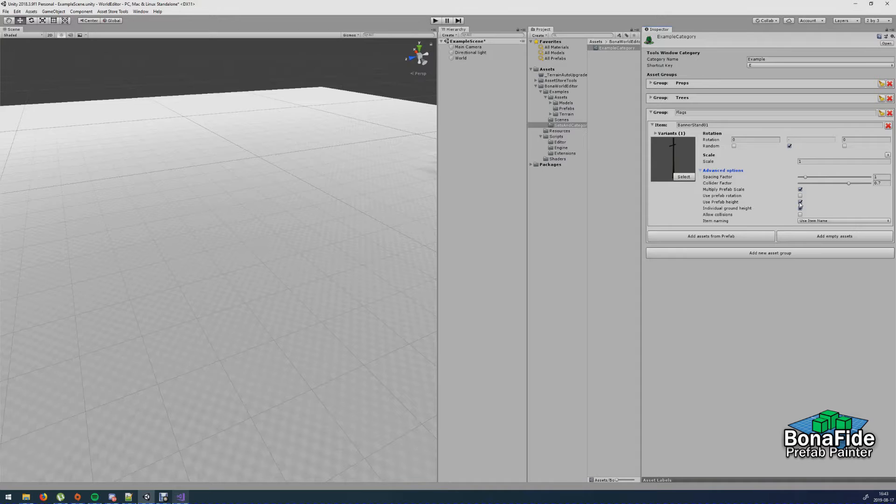
click(800, 208)
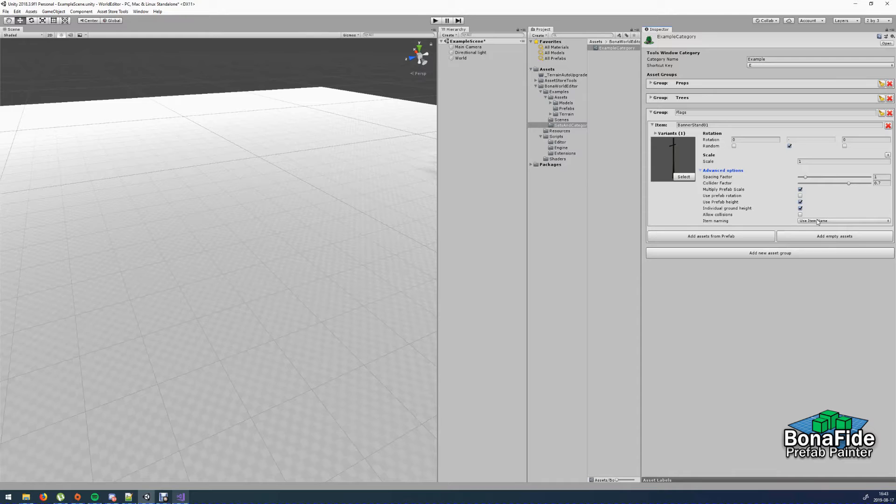
click(817, 221)
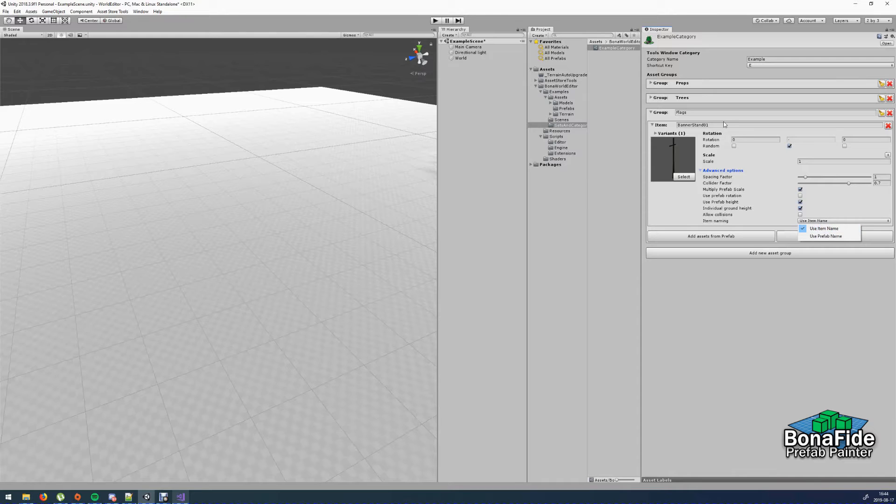
click(723, 124)
click(821, 221)
click(824, 237)
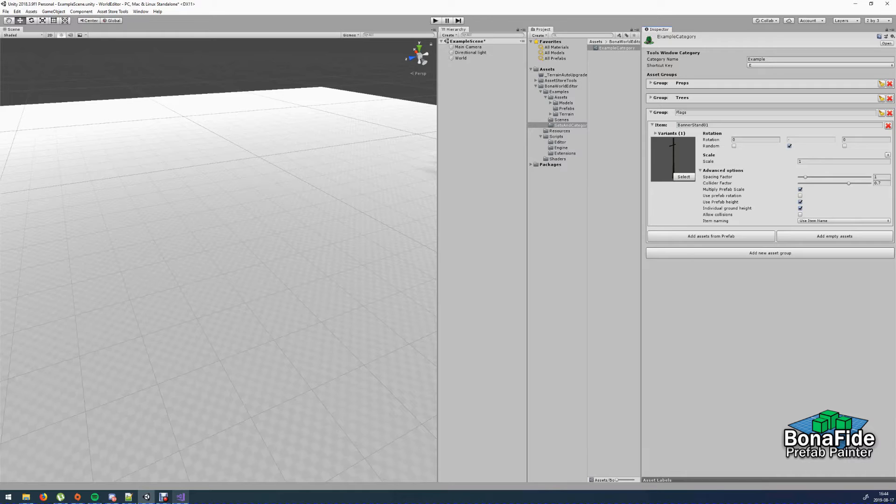
- Create a Bonafide Prefab Painter asset set named ExampleSet in the SetsAndCategories folder and assign ExampleCategory to it
click(601, 93)
right_click(598, 78)
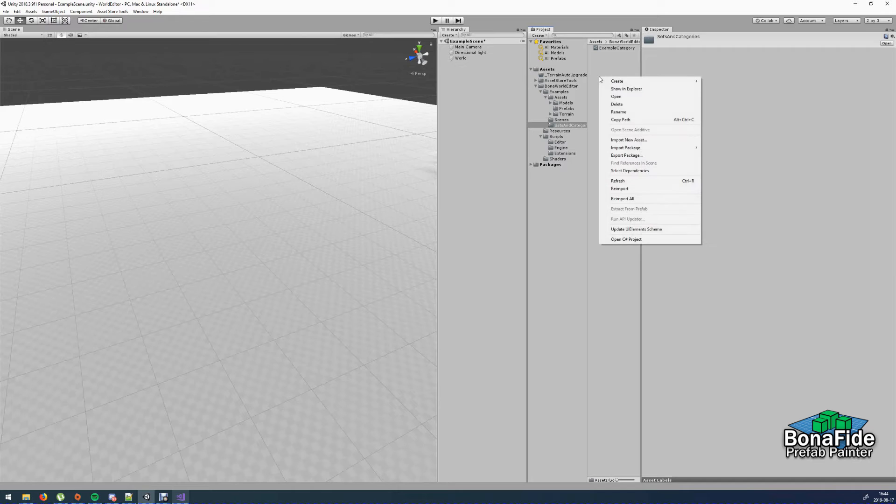
mouse_move(620, 81)
mouse_move(727, 83)
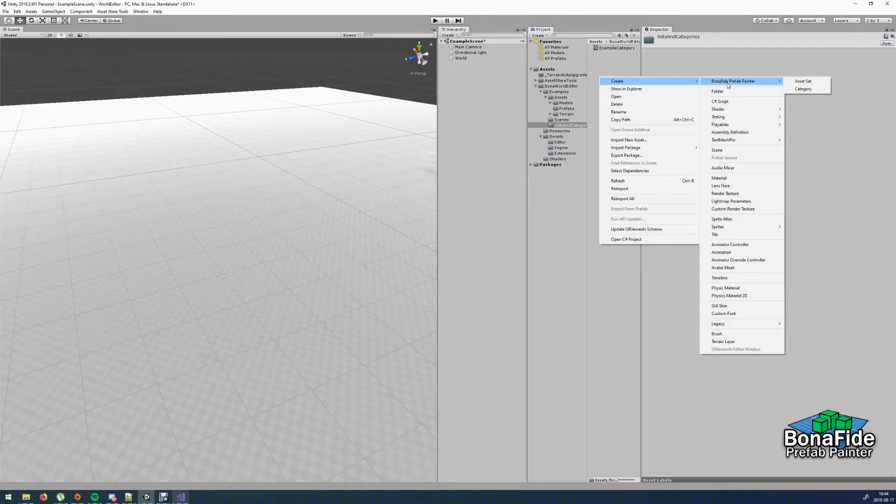
click(799, 82)
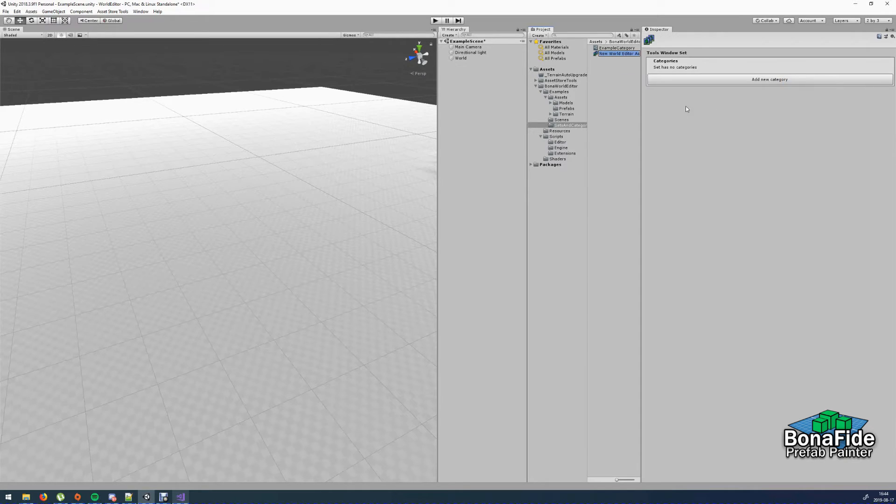
text(ExampleSet)
key(Return)
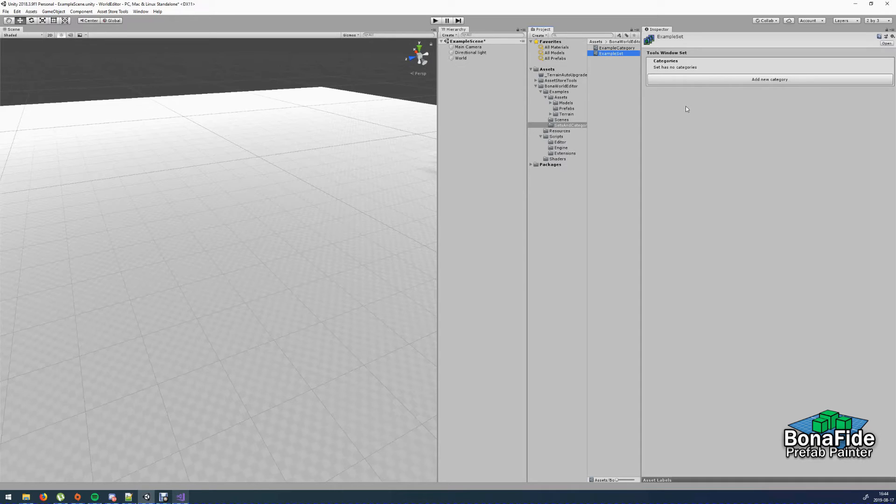
click(759, 80)
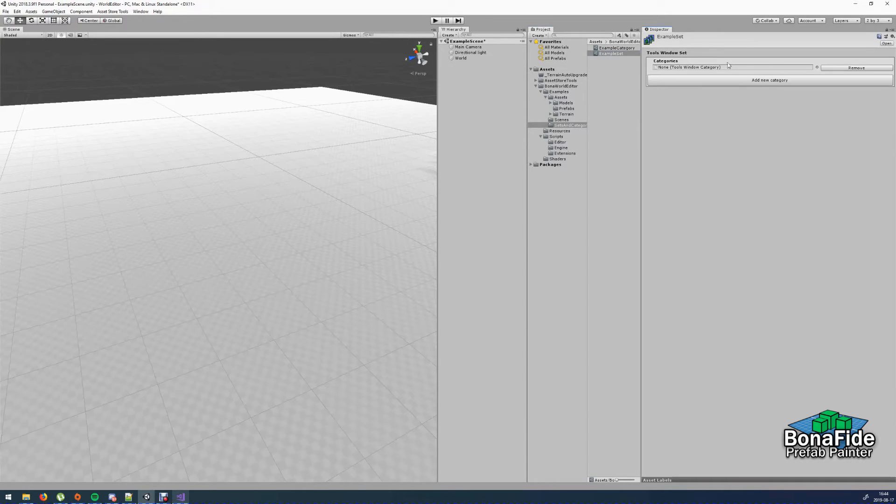
drag(612, 47, 698, 68)
- Create a second Bonafide Prefab Painter category asset named Category2 in the same folder
right_click(613, 73)
mouse_move(653, 76)
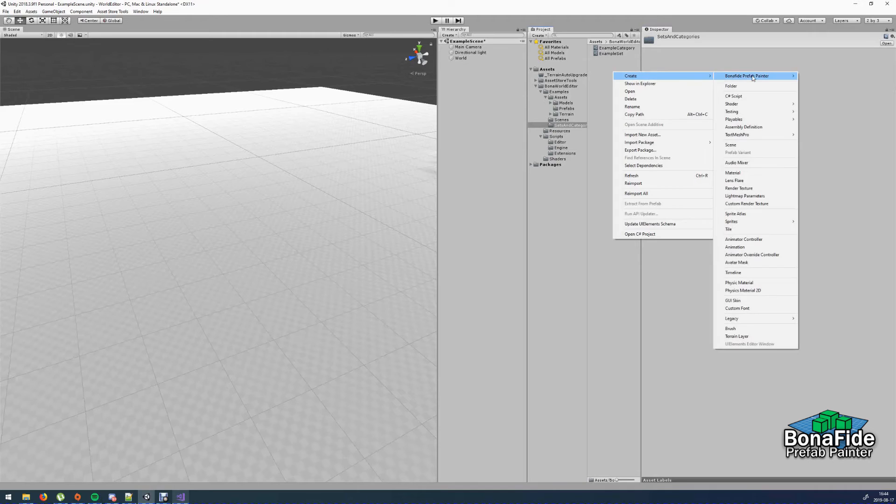
mouse_move(752, 78)
click(822, 83)
text(Cate)
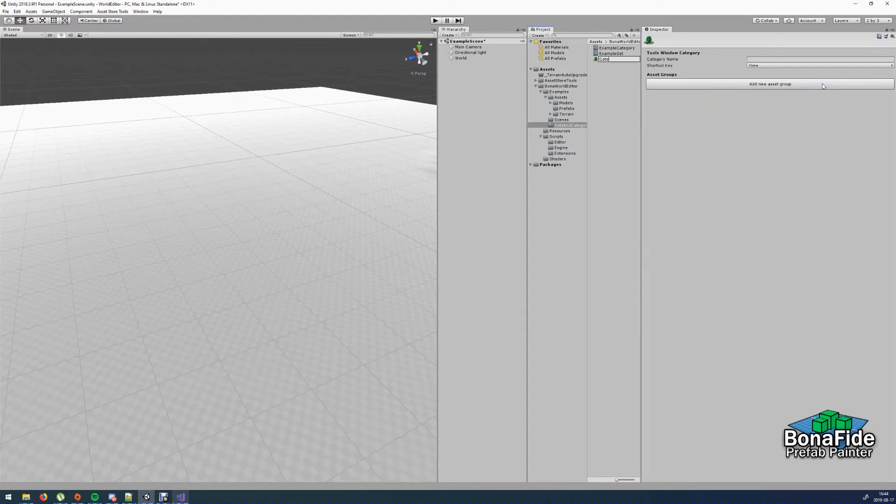
text(gory2)
key(Return)
- Add Category2 as the second category of ExampleSet and save the scene
click(622, 60)
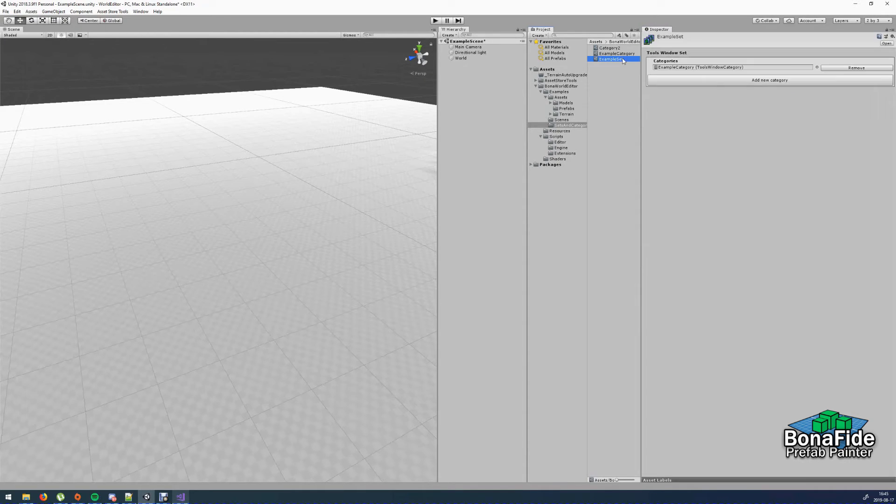
click(760, 80)
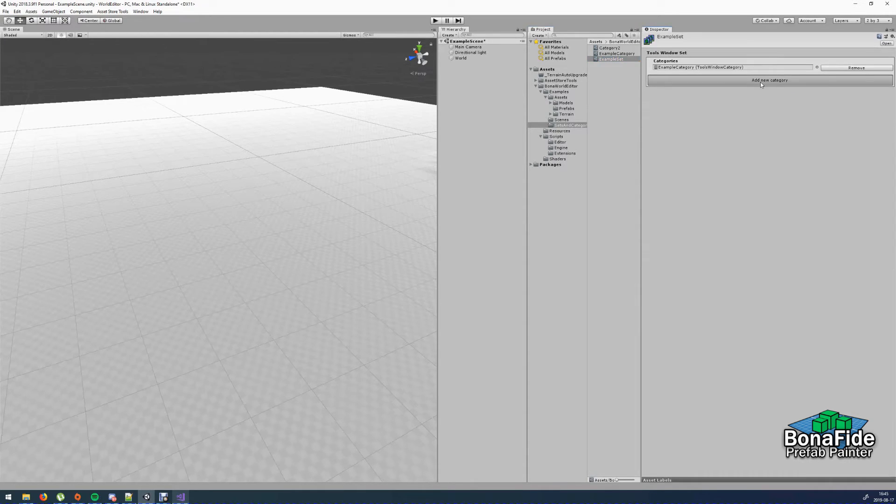
drag(614, 46, 703, 72)
click(617, 42)
click(570, 125)
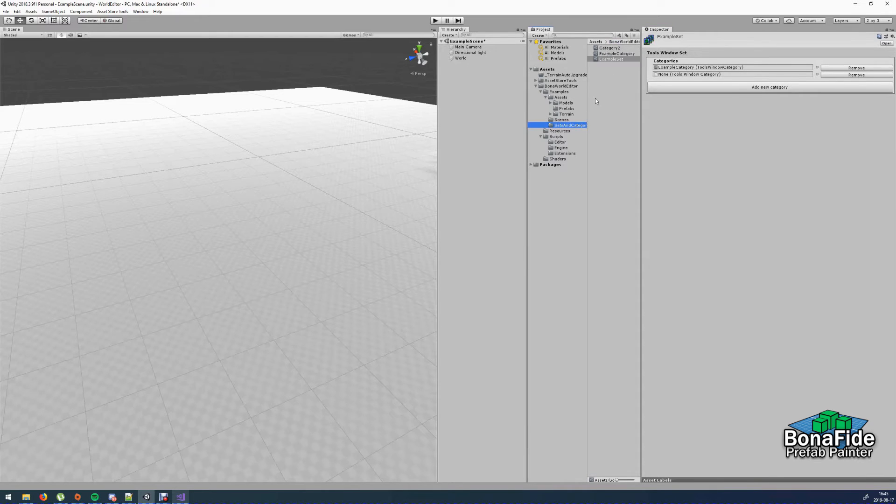
drag(609, 47, 690, 73)
key(ctrl+s)
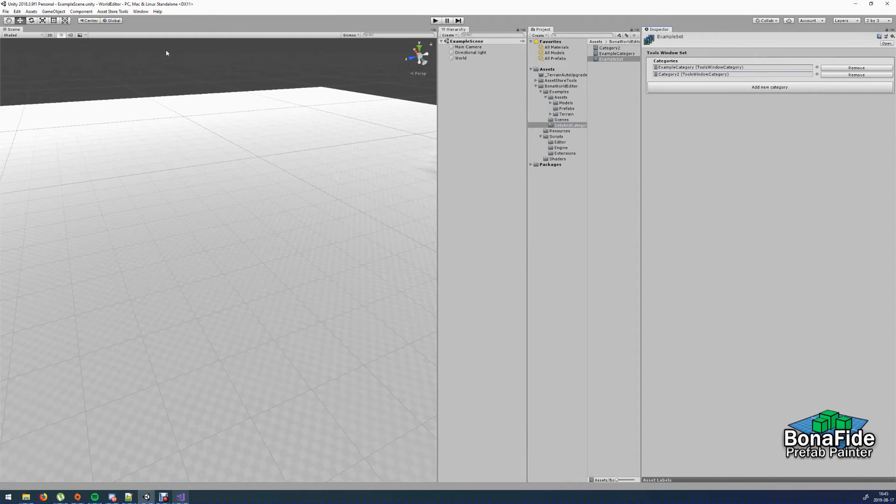
- Open the Bonafide Prefab Painter window and position it over the scene view
click(141, 12)
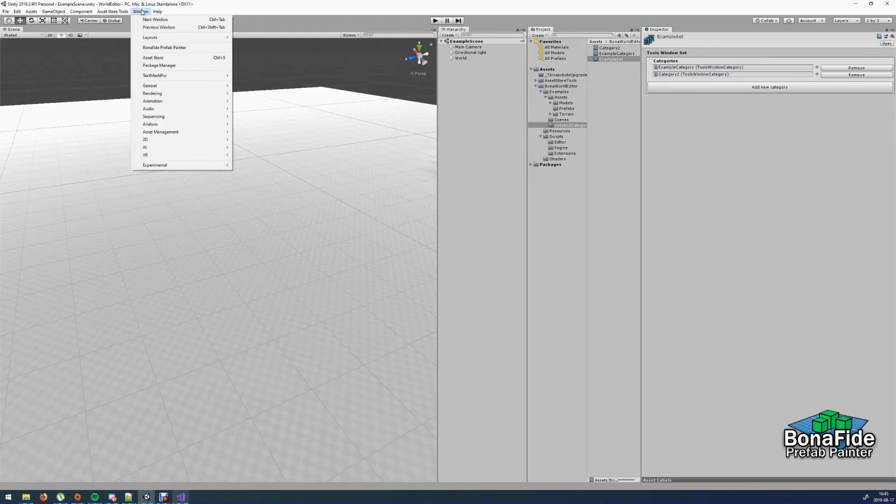
click(171, 48)
drag(399, 72, 321, 105)
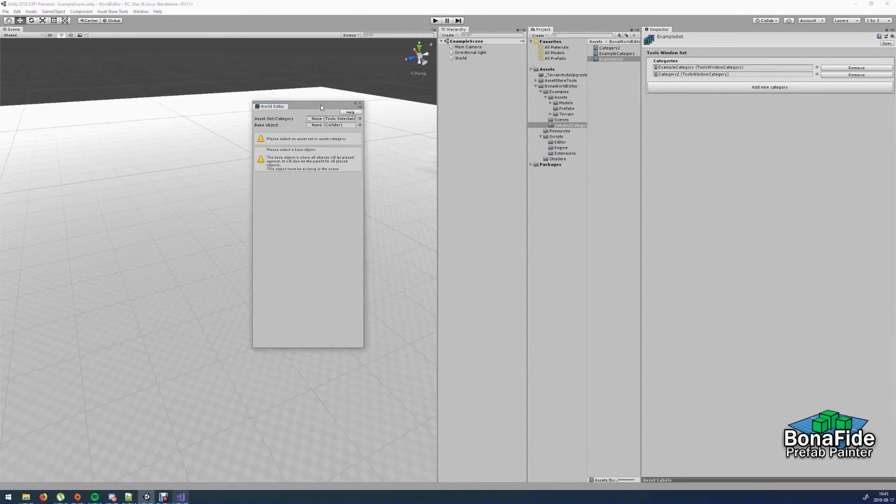
- Assign ExampleCategory as the painter's asset set/category and the World terrain as its base object
click(360, 119)
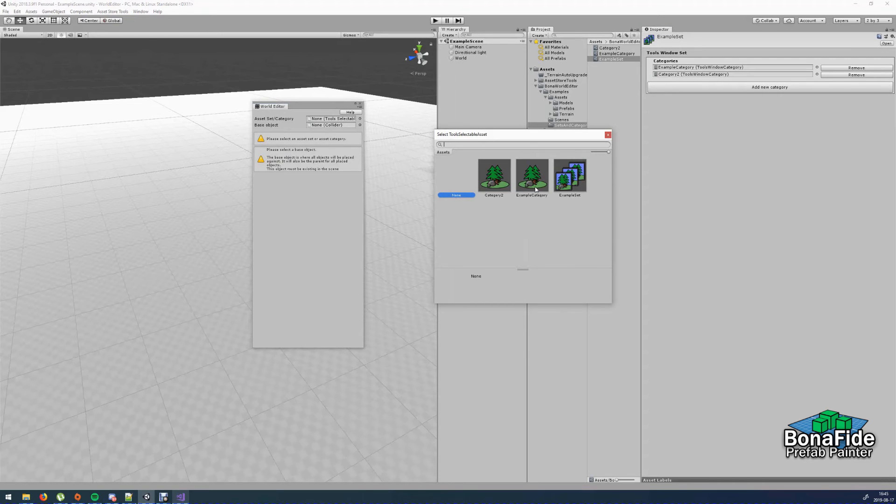
double_click(531, 176)
click(359, 125)
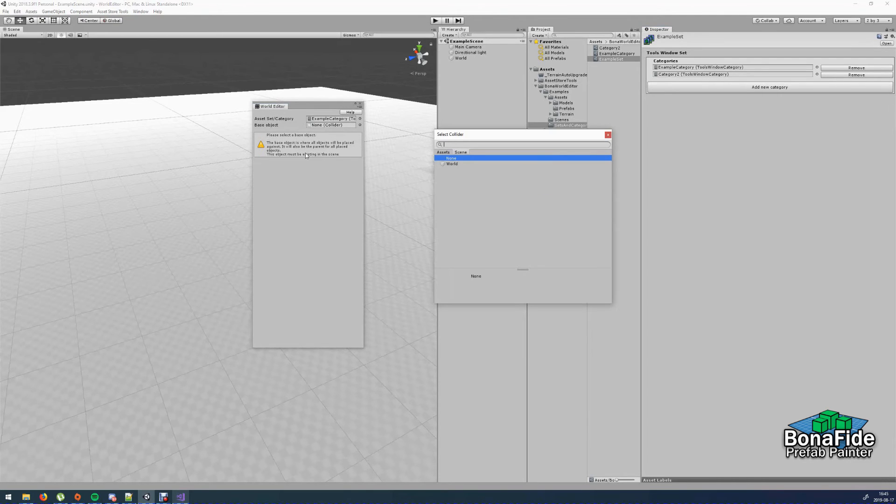
key(Down)
key(Return)
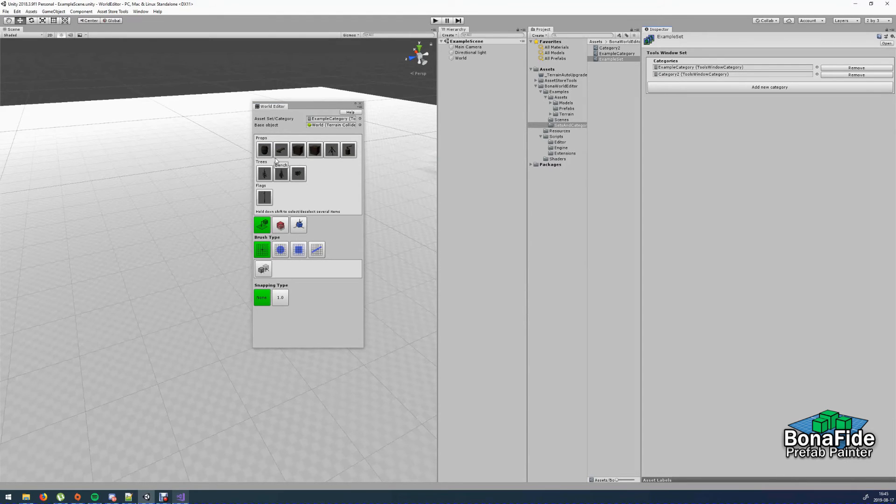
- Place eight PineTree01 items one at a time in a rough ring on the terrain
click(286, 175)
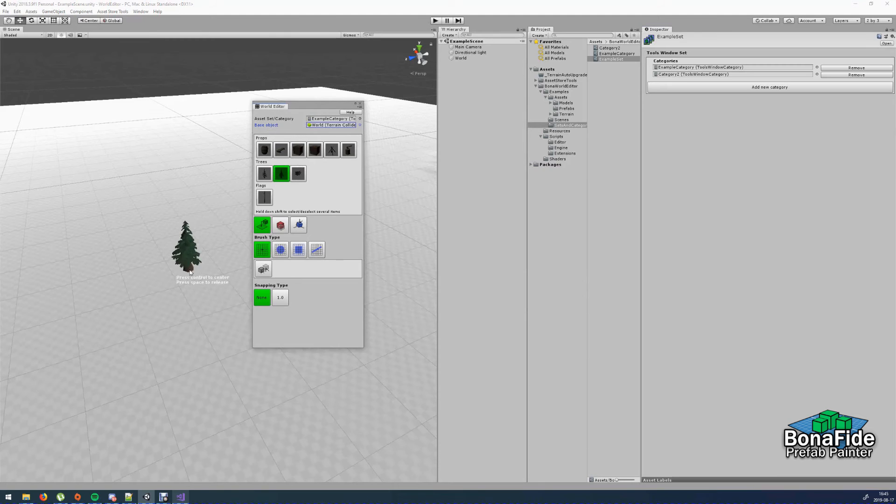
click(189, 315)
click(192, 348)
click(143, 340)
click(122, 305)
click(129, 279)
click(151, 264)
click(188, 266)
click(211, 274)
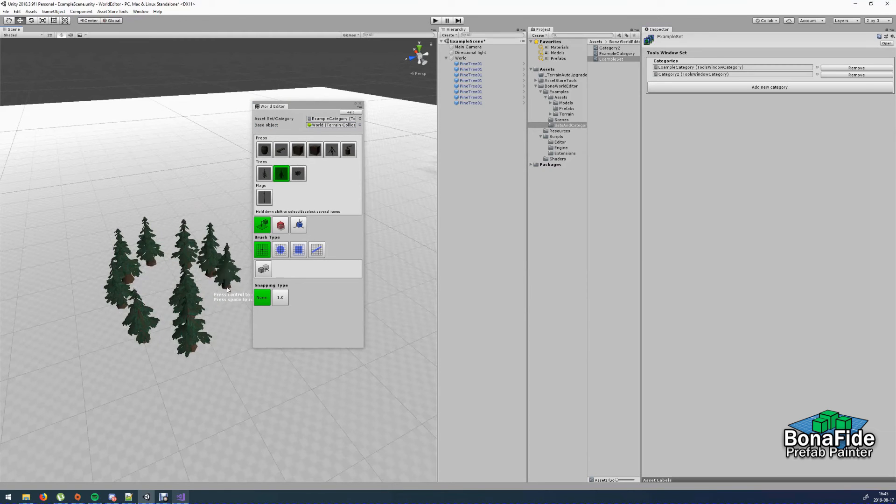
- Place two more PineTree01 items beside the ring of trees and release the selected item
click(229, 294)
click(232, 305)
key(space)
alt+drag(164, 281, 240, 215)
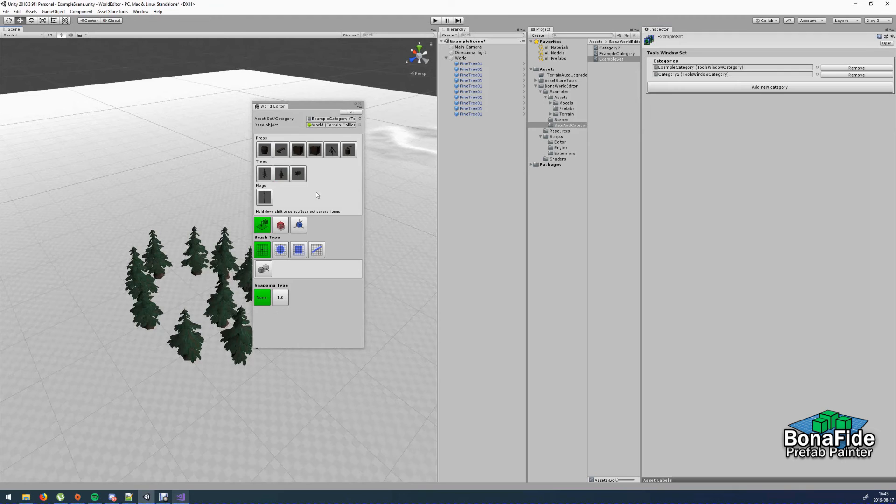
- Place six ChoppingBlockWithAxe props one at a time in a small cluster in front of the trees
click(349, 149)
click(249, 405)
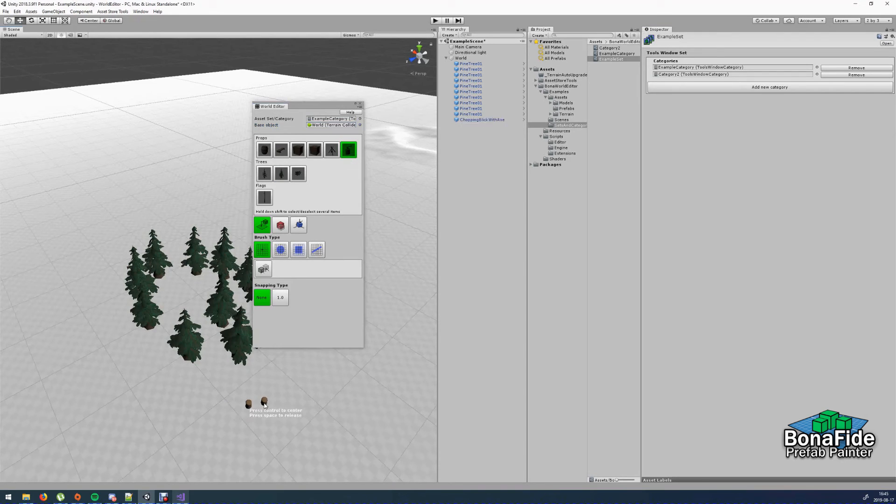
click(264, 401)
click(276, 389)
click(288, 397)
click(280, 410)
click(262, 420)
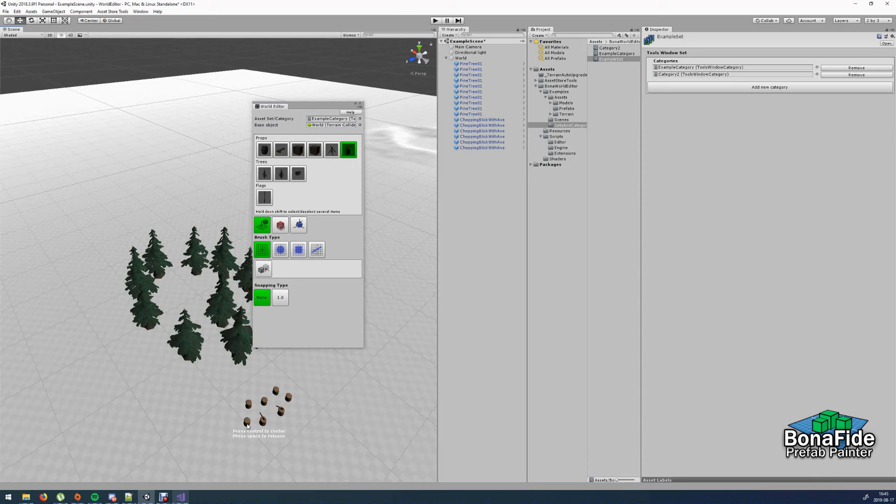
- Undo all the prop and tree placements until the terrain is empty
key(ctrl+z)
key(ctrl+z)
key(ctrl+z)
key(ctrl+z)
key(ctrl+z)
key(ctrl+z)
key(ctrl+z)
key(ctrl+z)
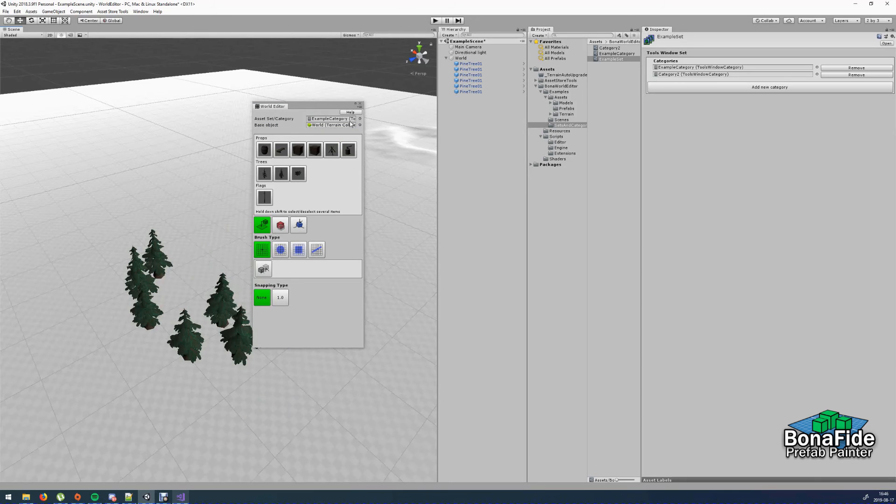
key(ctrl+z)
key(ctrl+z)
key(ctrl+z)
key(ctrl+z)
key(ctrl+z)
key(ctrl+z)
key(ctrl+z)
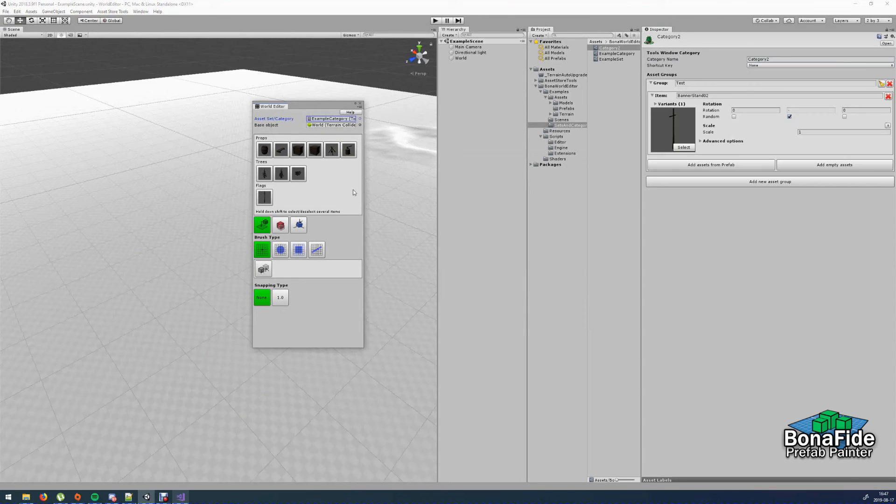
- Assign ExampleSet as the painter's asset set, and switch its category to Category2 and back to Example
click(360, 118)
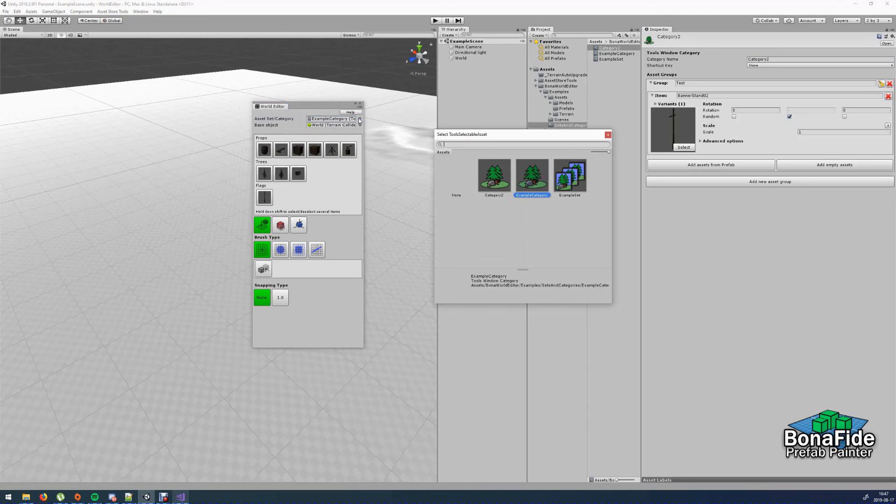
double_click(576, 172)
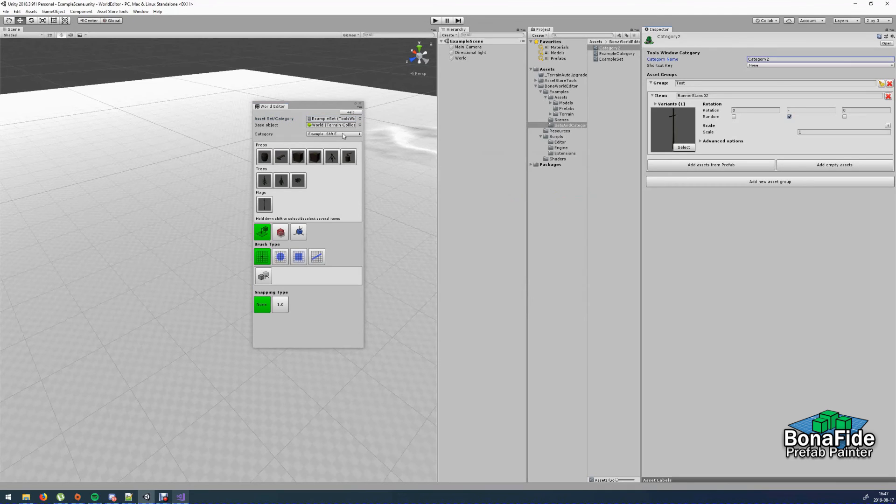
click(331, 135)
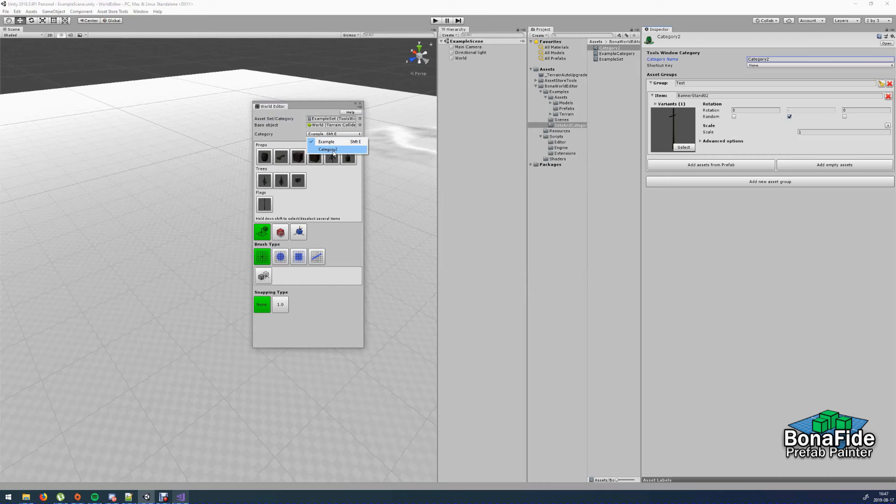
click(333, 150)
click(320, 135)
click(326, 142)
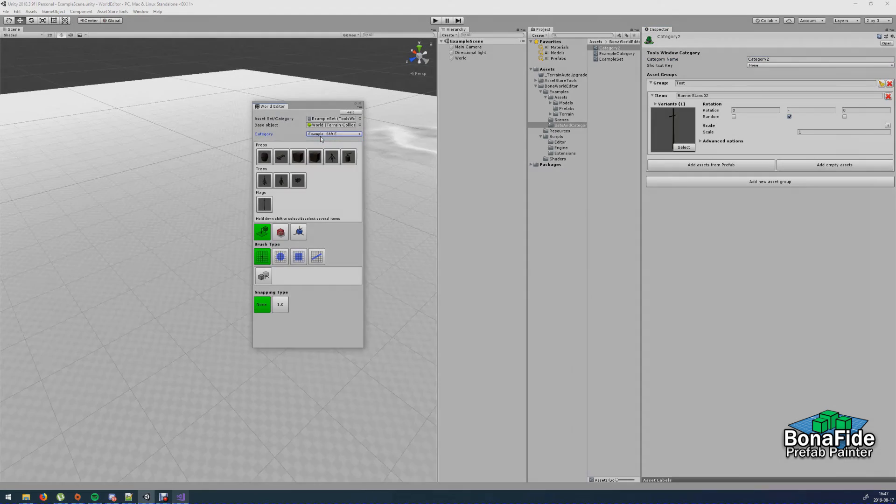